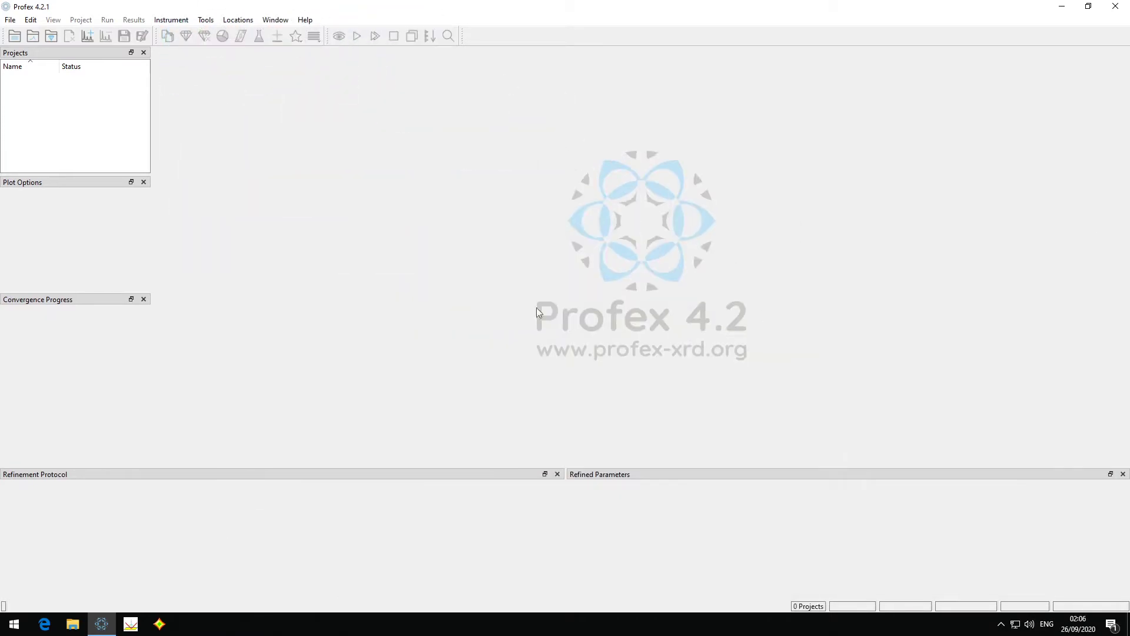
# Step: Load the 180530-06 hydroxyapatite scan in Profex and show the empty Peak List panel
pyautogui.click(33, 36)
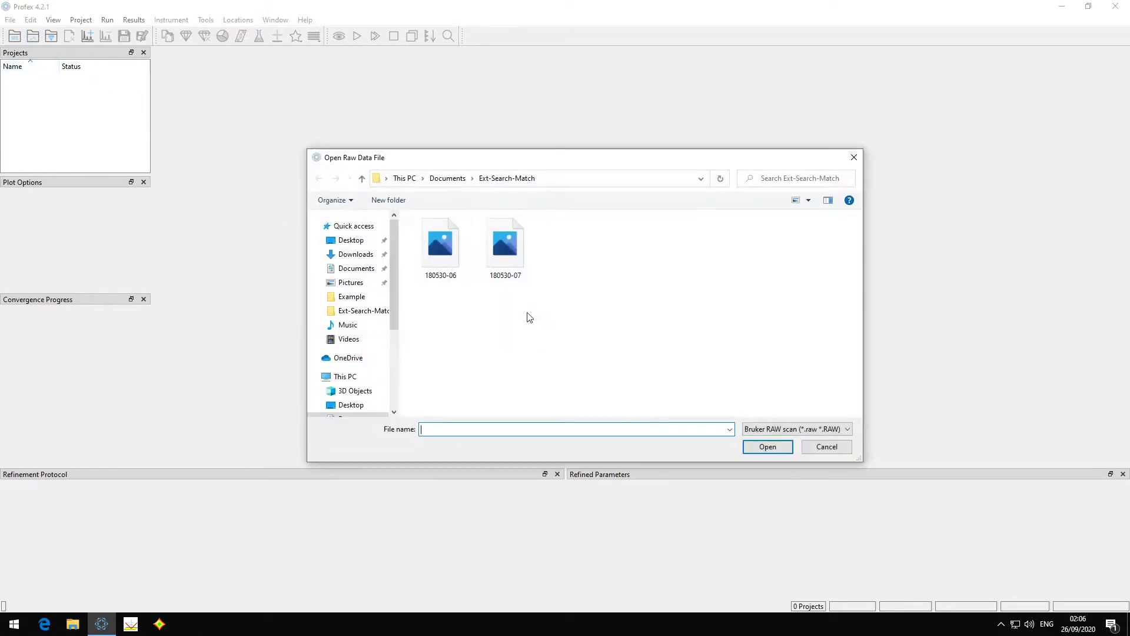
pyautogui.doubleClick(427, 242)
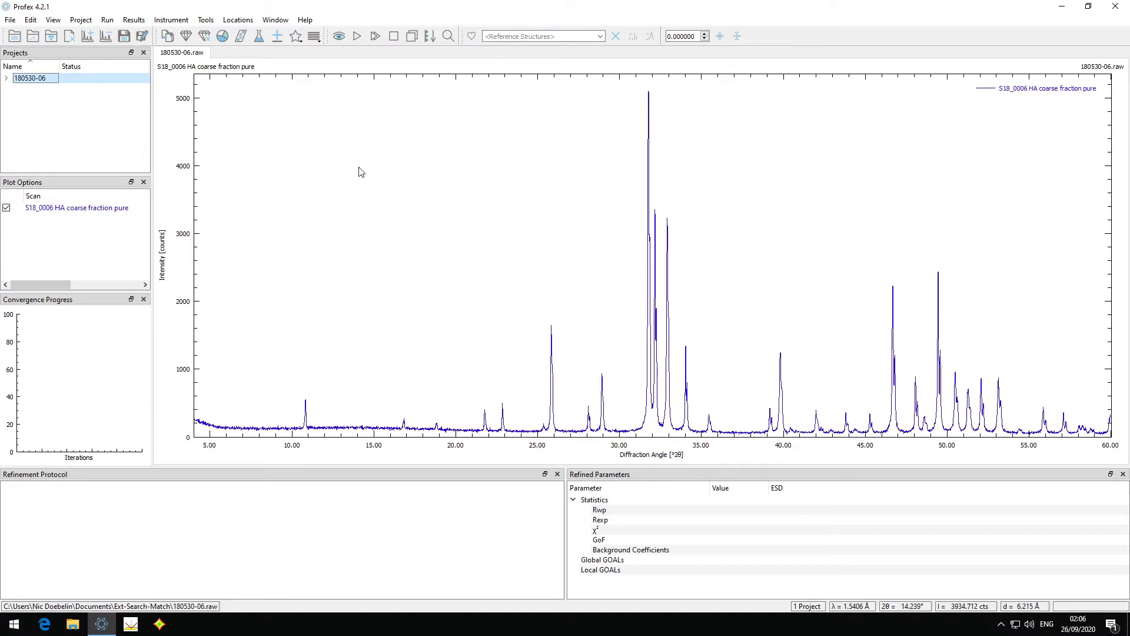
pyautogui.click(275, 21)
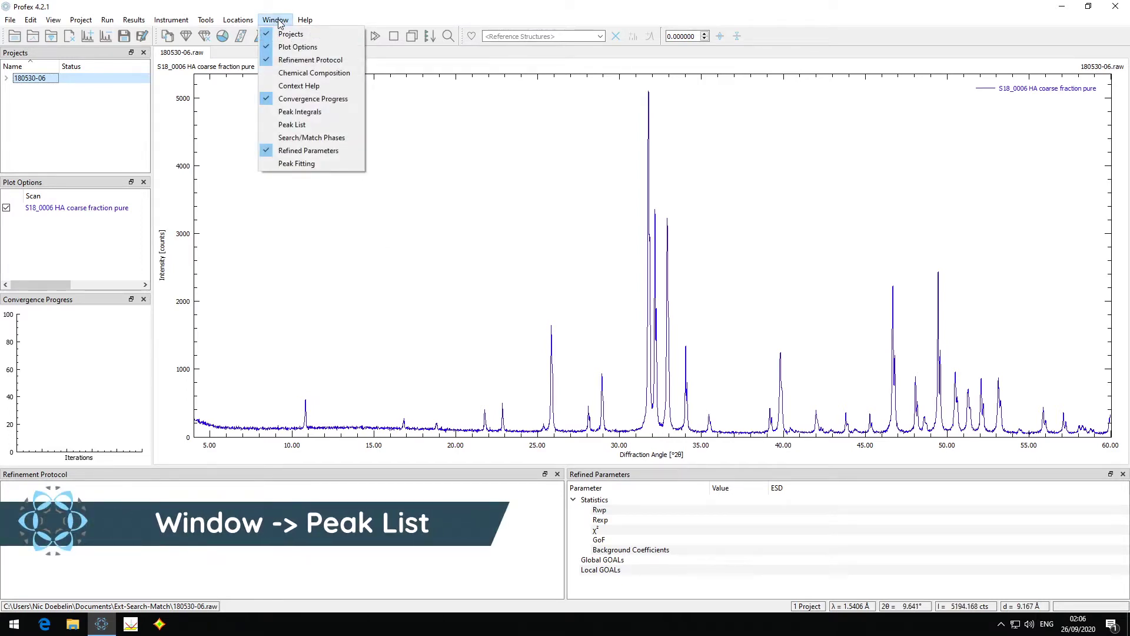
pyautogui.click(298, 126)
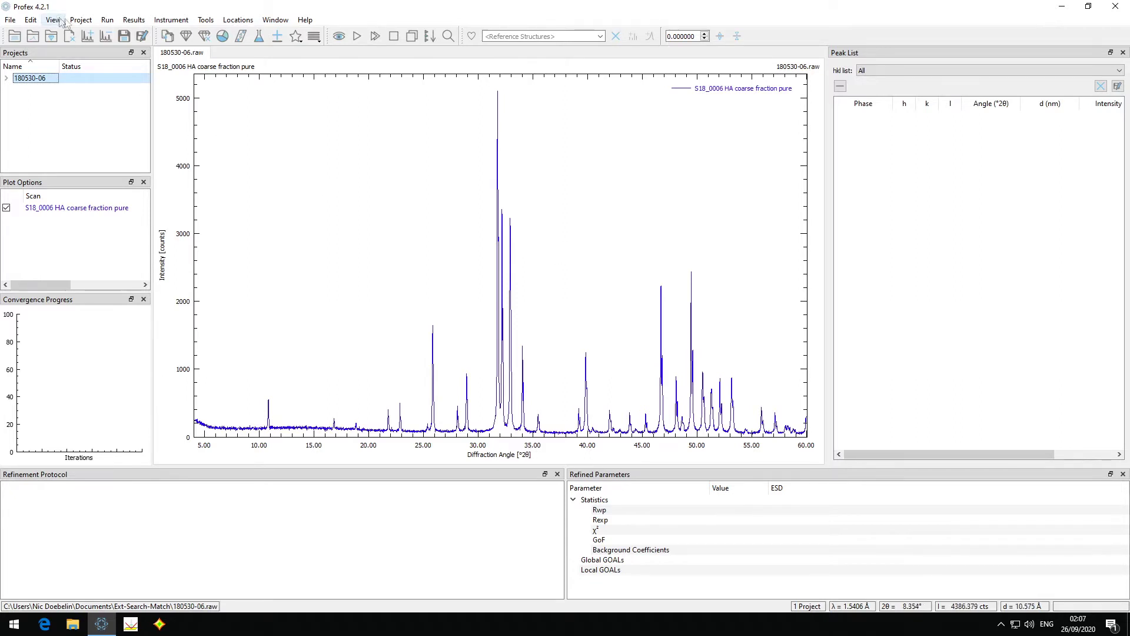
# Step: Run peak detection on 180530-06 with the RMS-D8-ADS-15-LynxEyeXE configuration and Cu wavelength
pyautogui.click(107, 22)
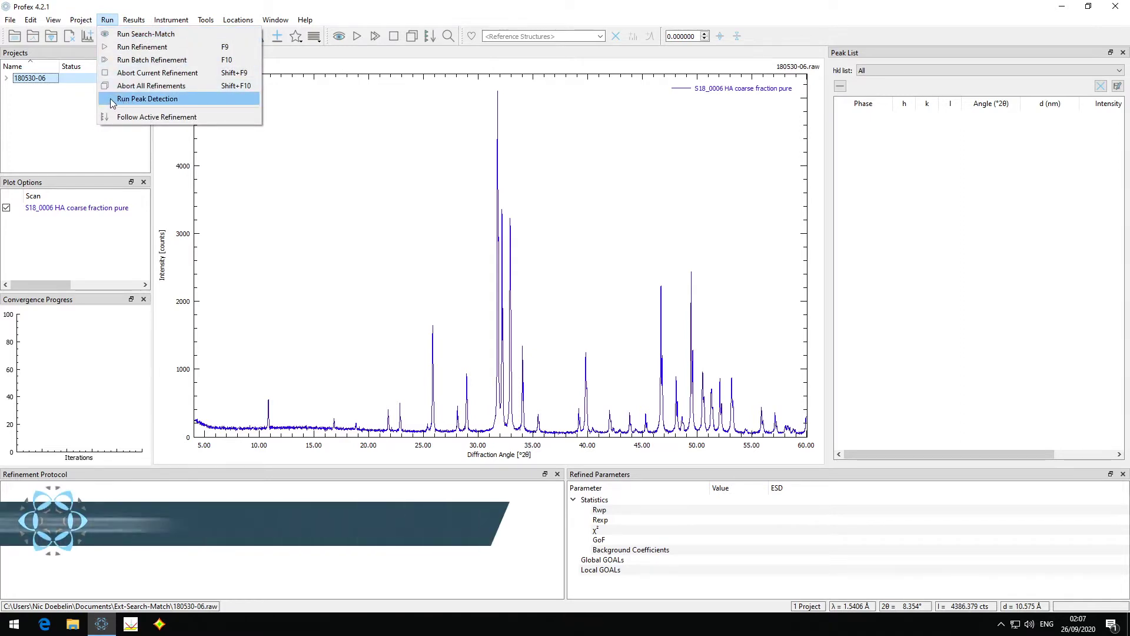
pyautogui.click(112, 101)
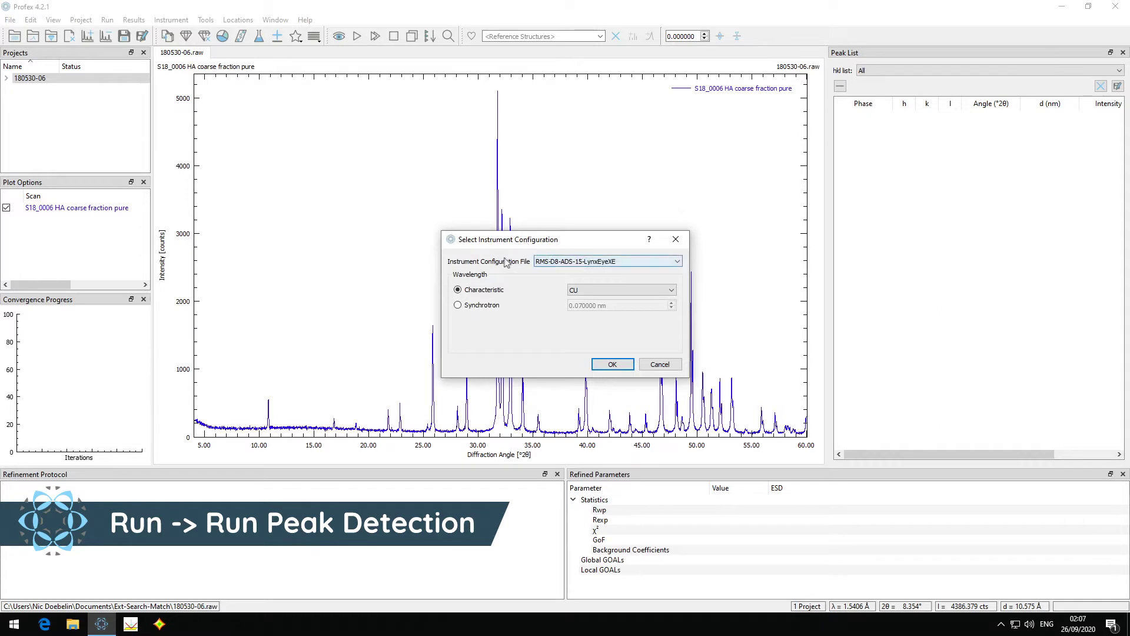
pyautogui.click(582, 266)
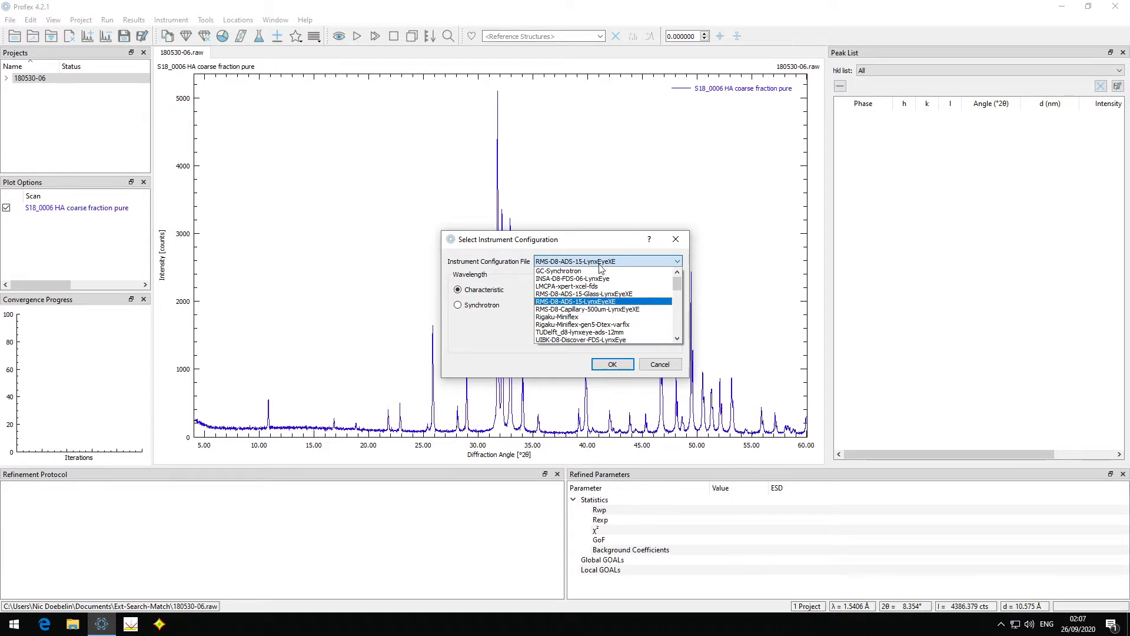
pyautogui.click(605, 301)
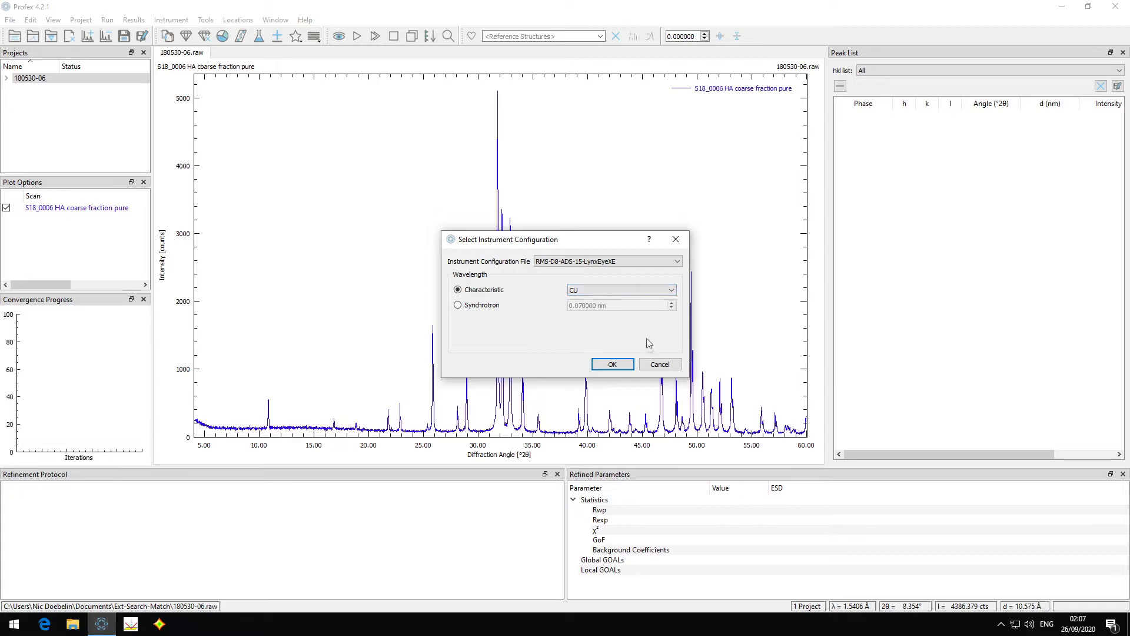
pyautogui.click(614, 363)
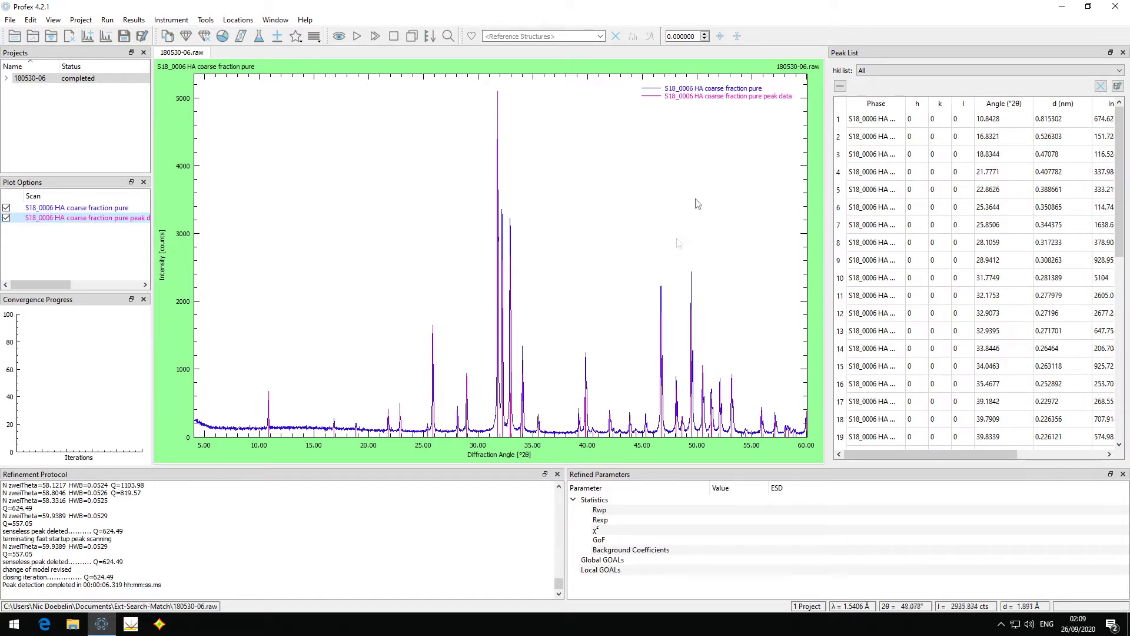
pyautogui.click(81, 223)
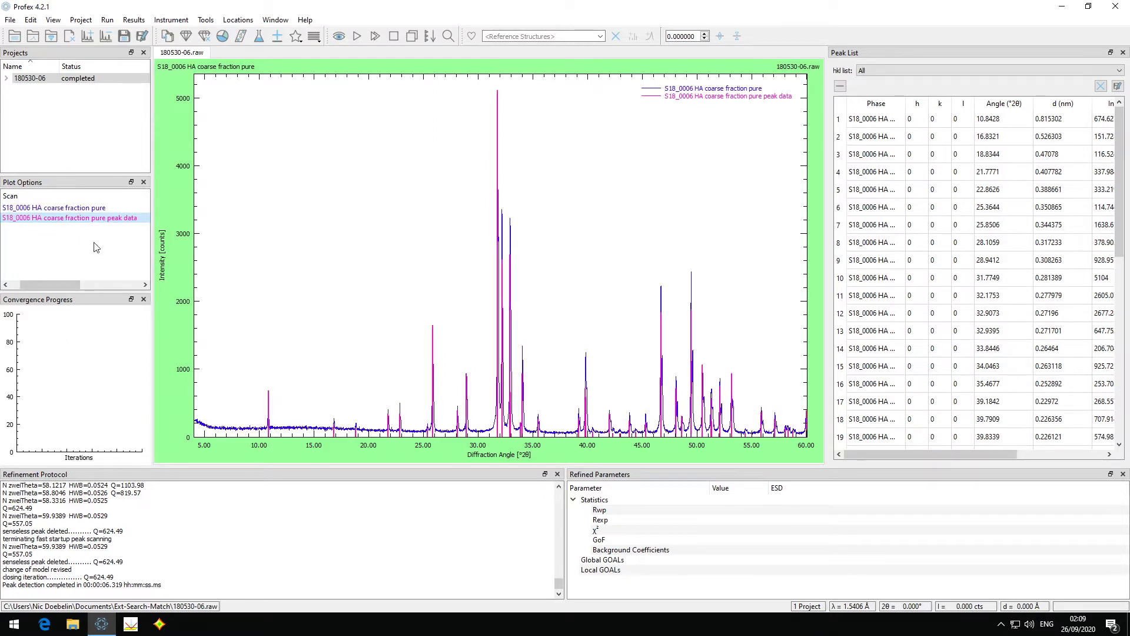
pyautogui.click(57, 207)
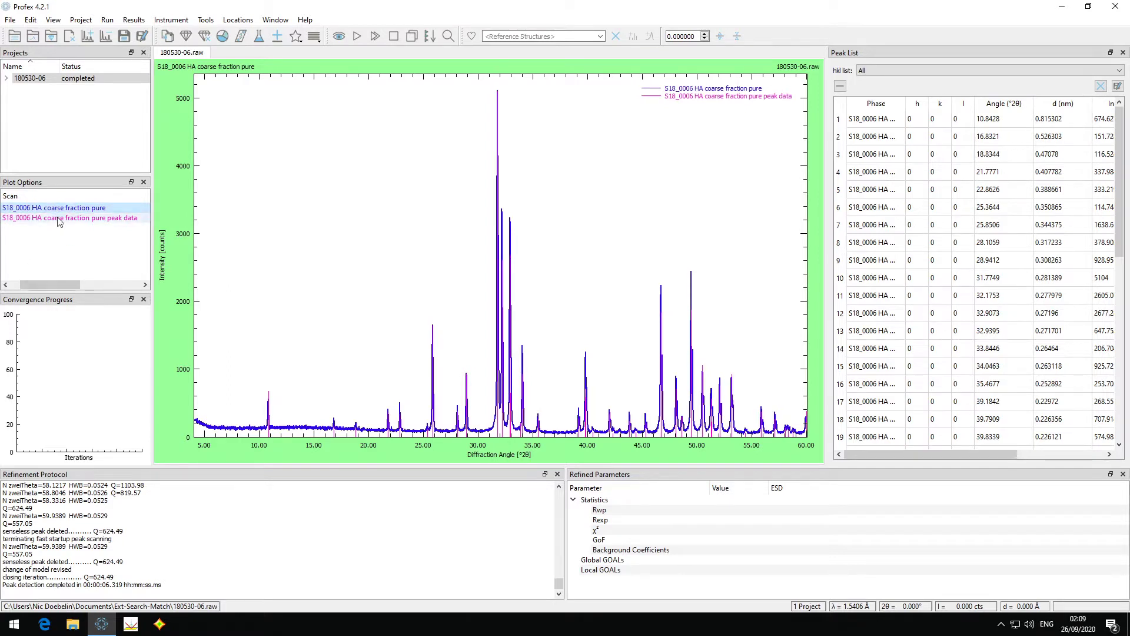
pyautogui.doubleClick(97, 220)
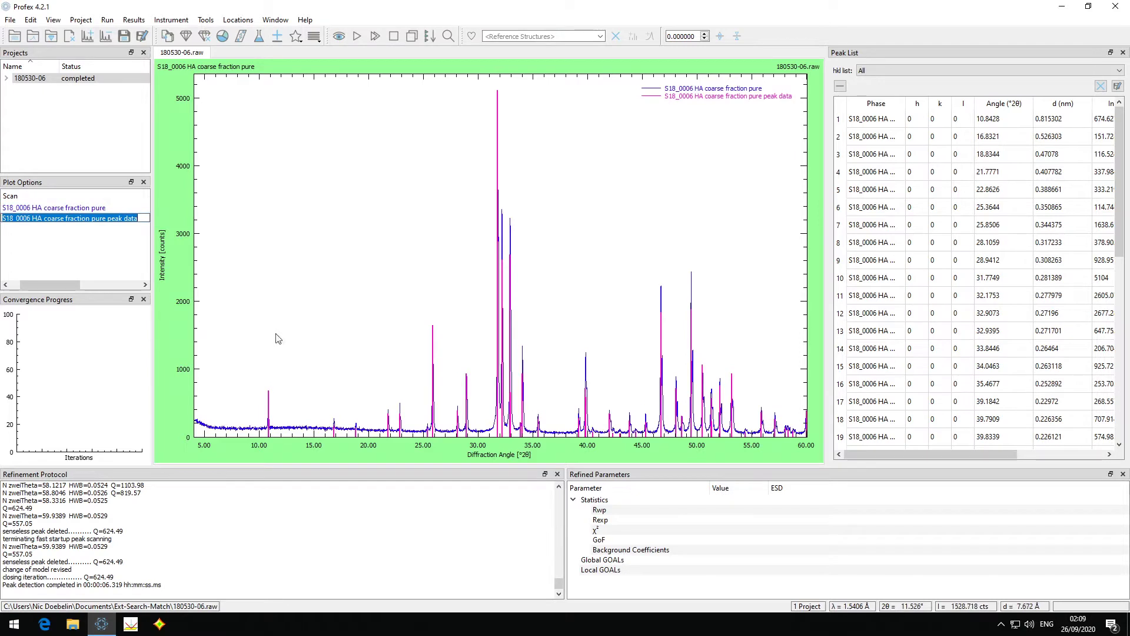
pyautogui.press('Return')
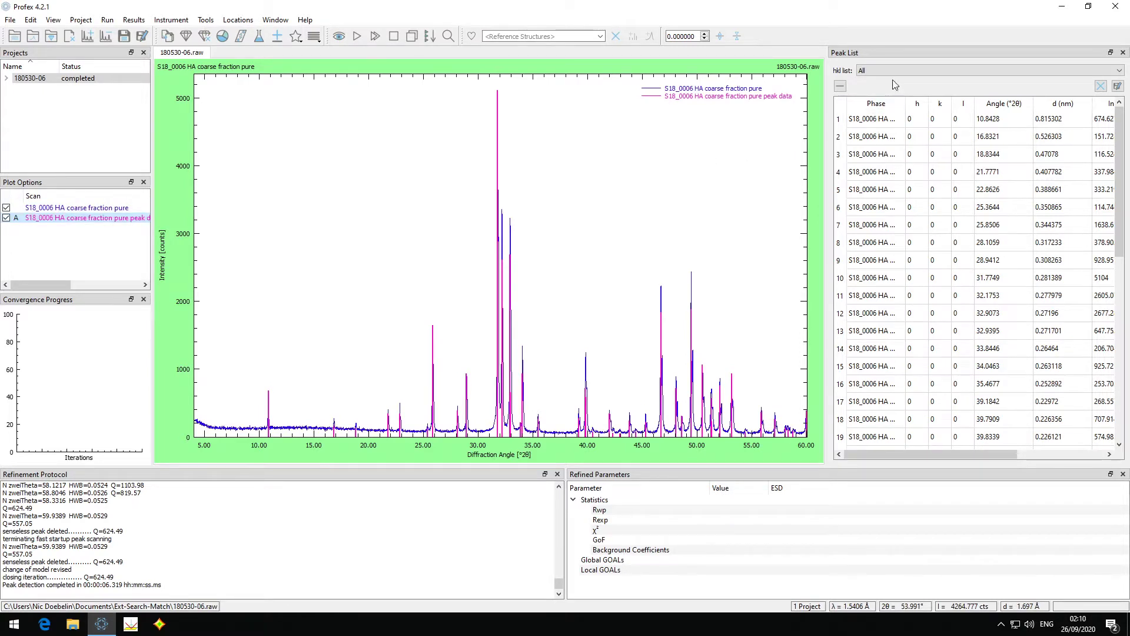
pyautogui.click(873, 71)
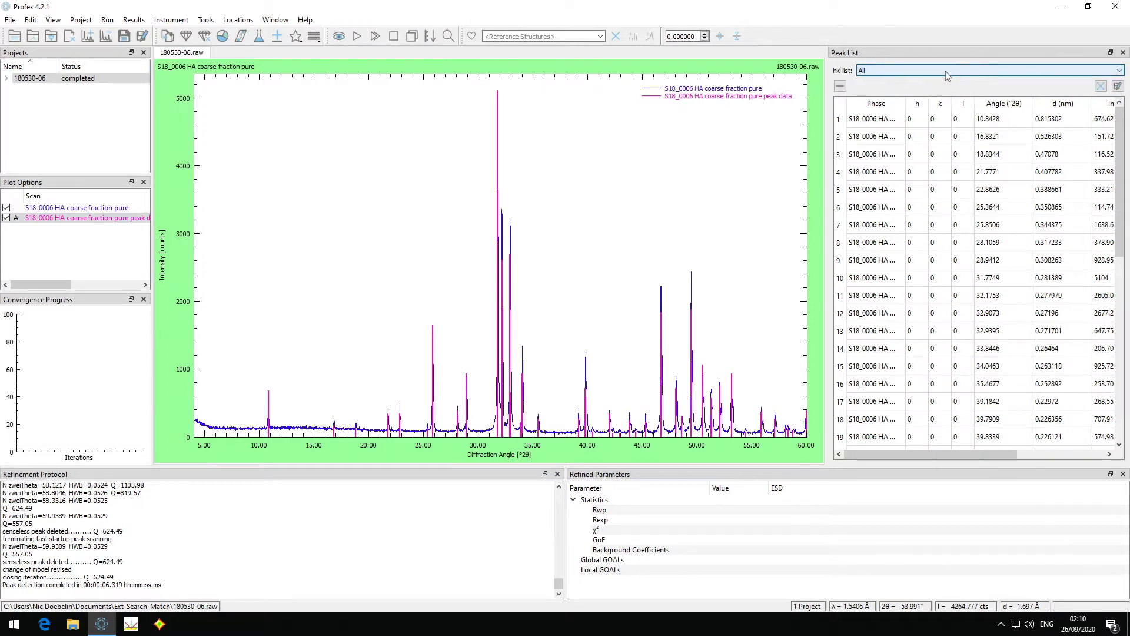
pyautogui.click(962, 77)
pyautogui.click(963, 78)
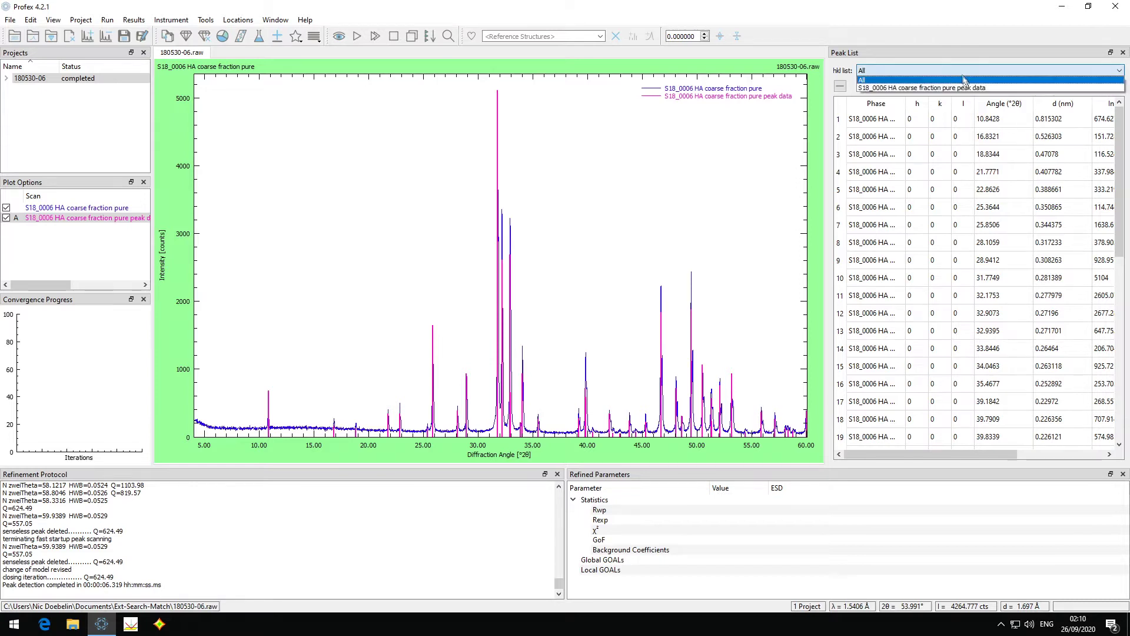
pyautogui.click(914, 80)
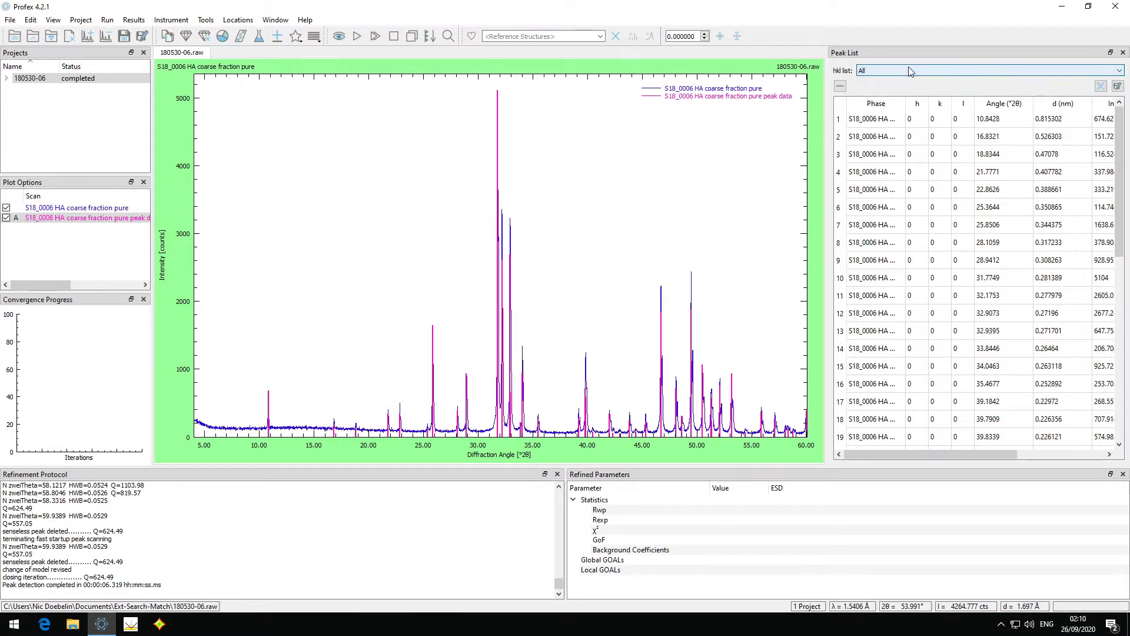
pyautogui.click(872, 120)
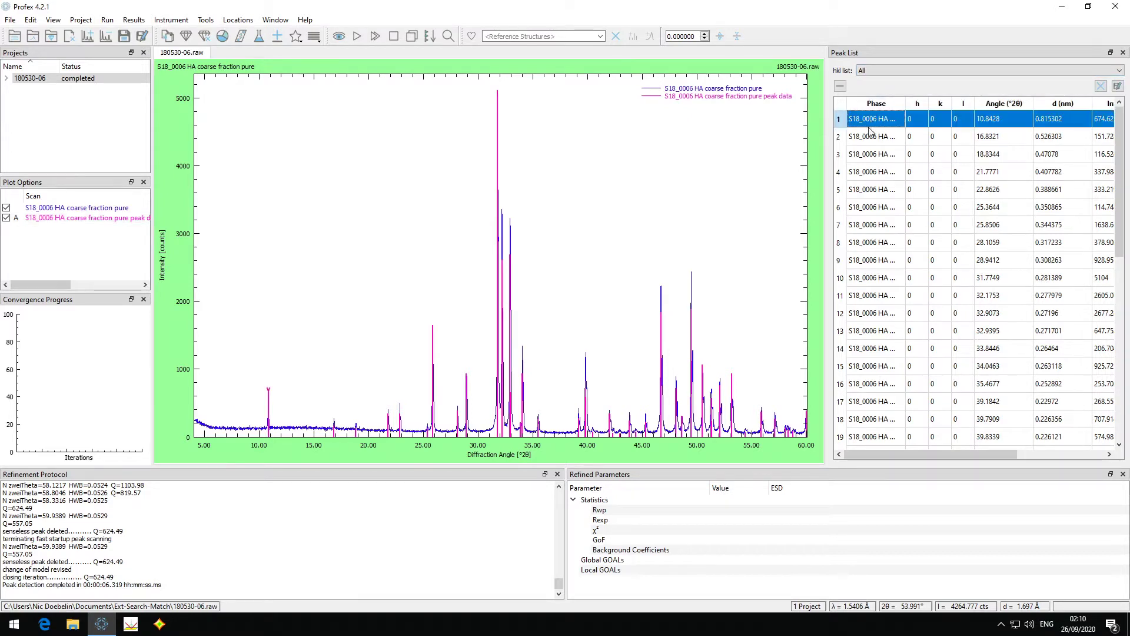
pyautogui.click(872, 139)
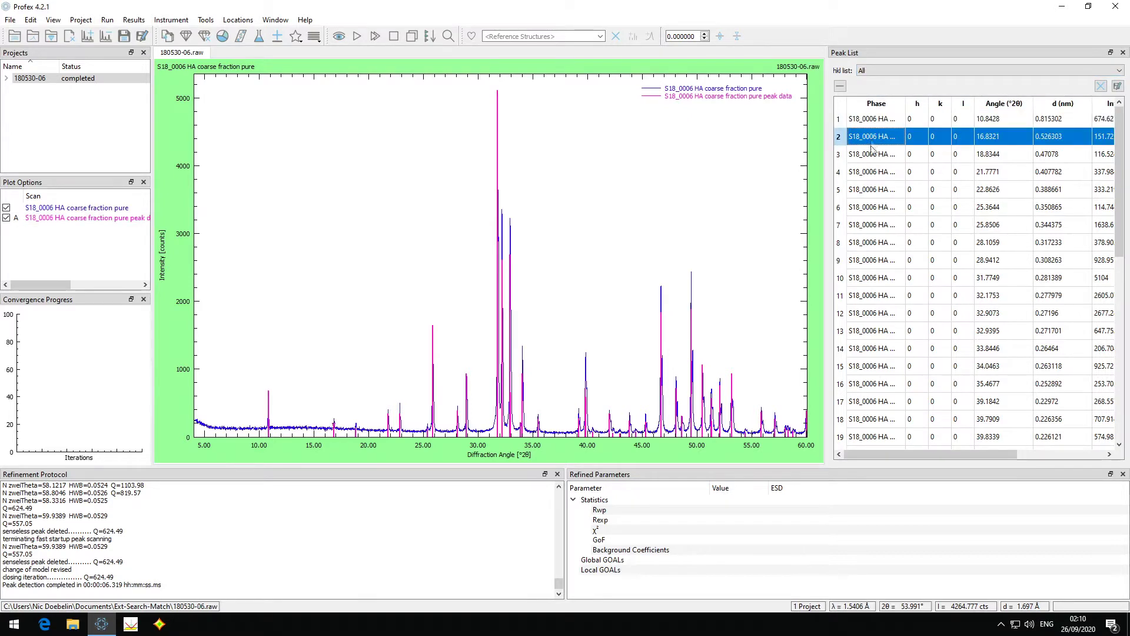
pyautogui.click(872, 179)
pyautogui.click(863, 262)
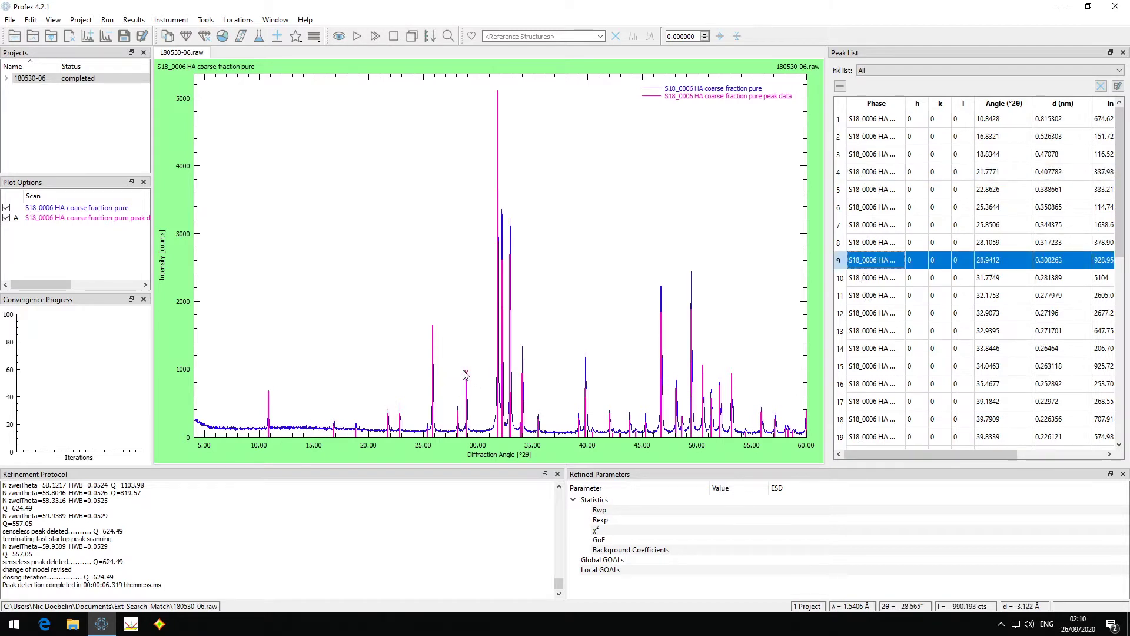
pyautogui.click(869, 248)
pyautogui.click(873, 228)
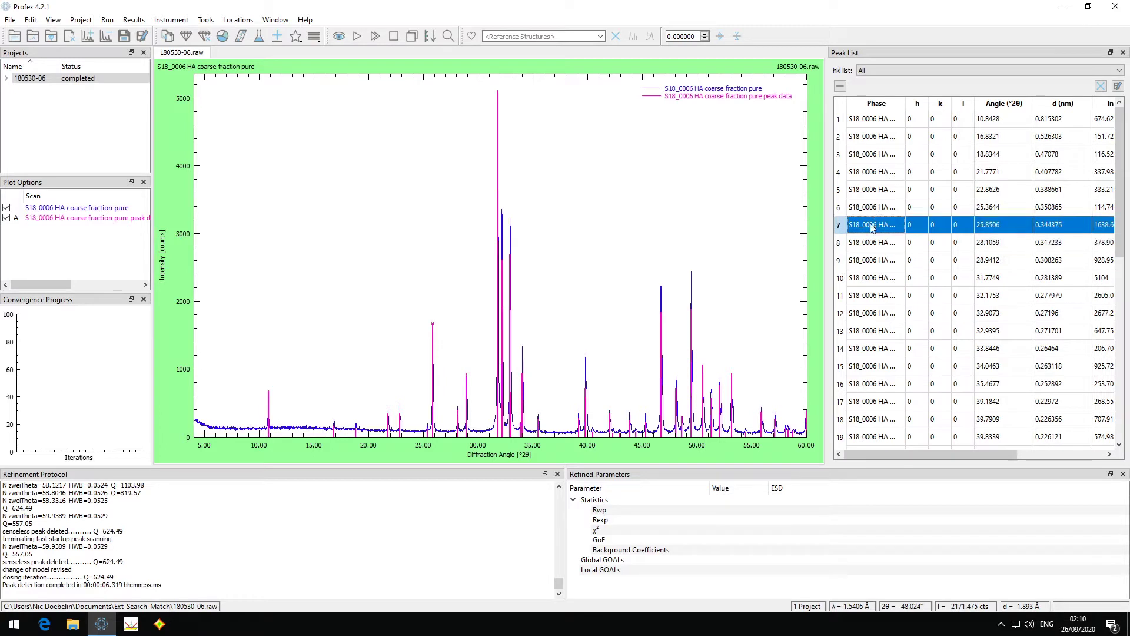
pyautogui.click(877, 209)
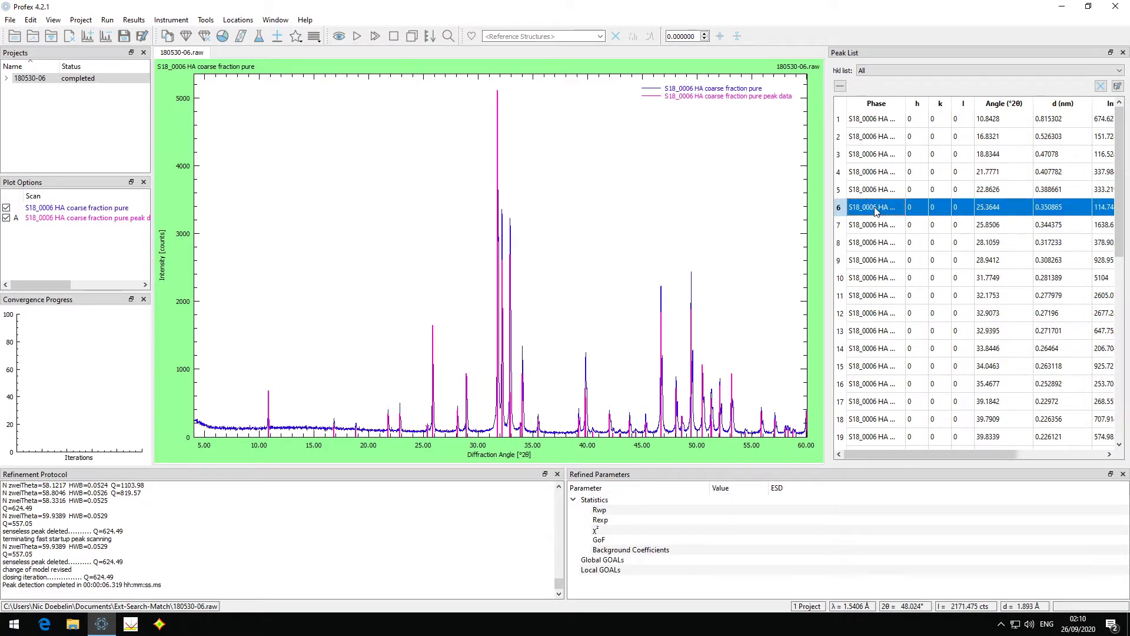
pyautogui.click(44, 219)
pyautogui.click(849, 191)
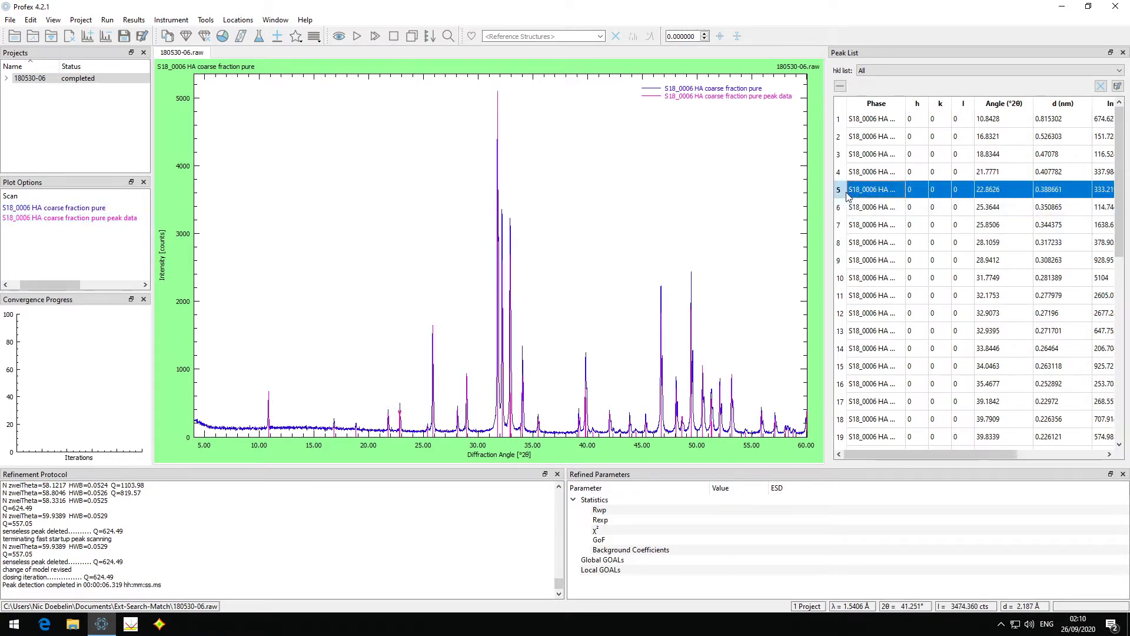
pyautogui.click(870, 174)
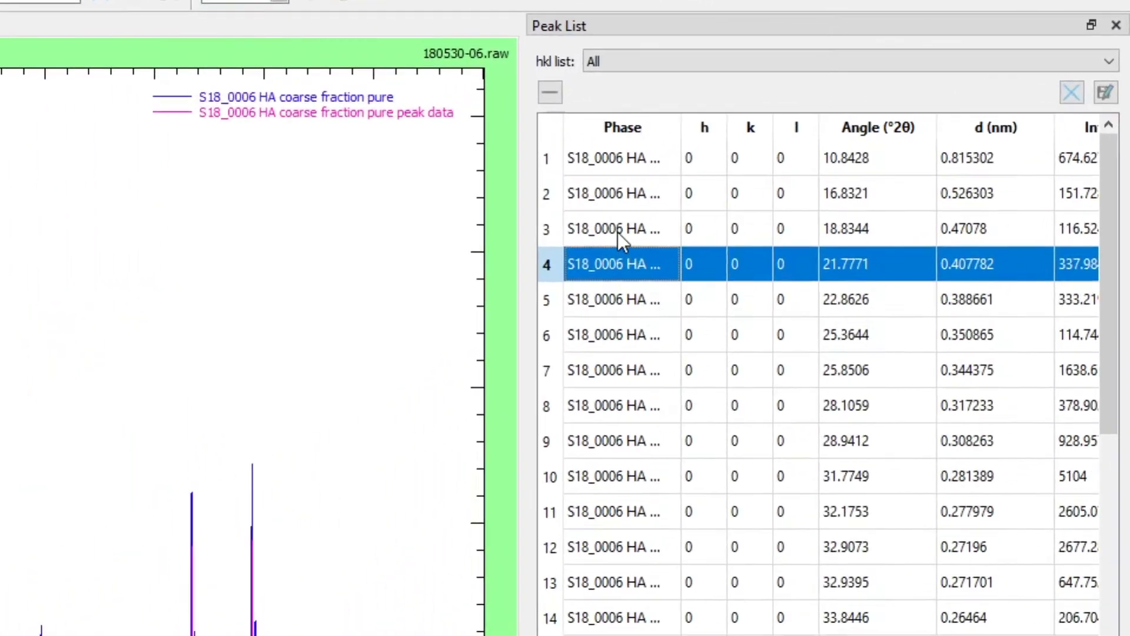
pyautogui.click(677, 211)
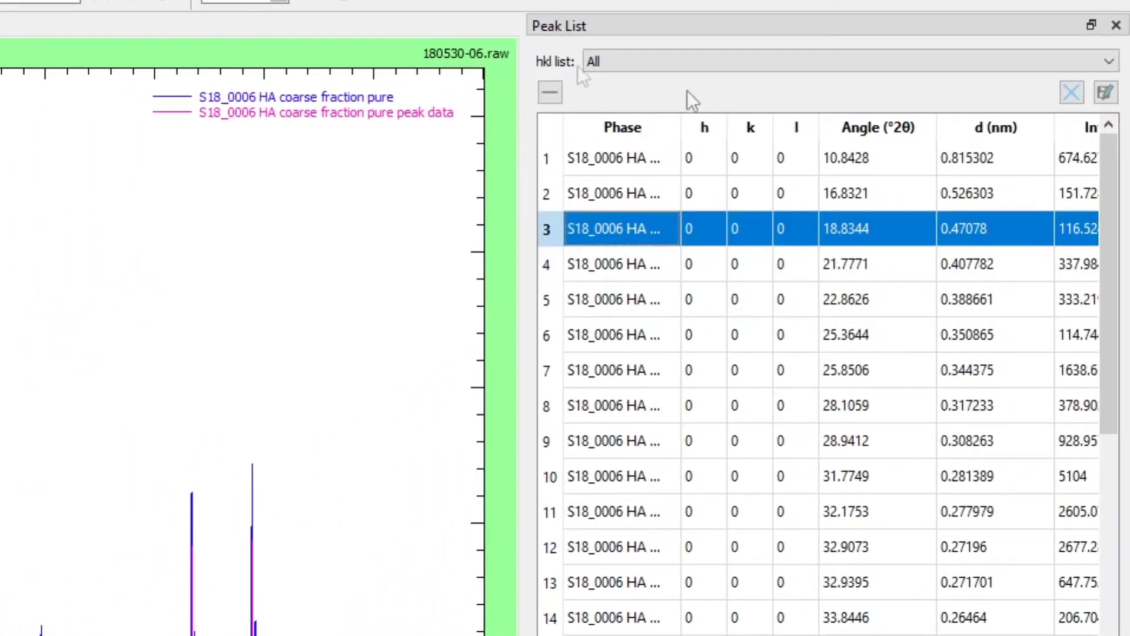
pyautogui.click(1065, 101)
pyautogui.click(1070, 92)
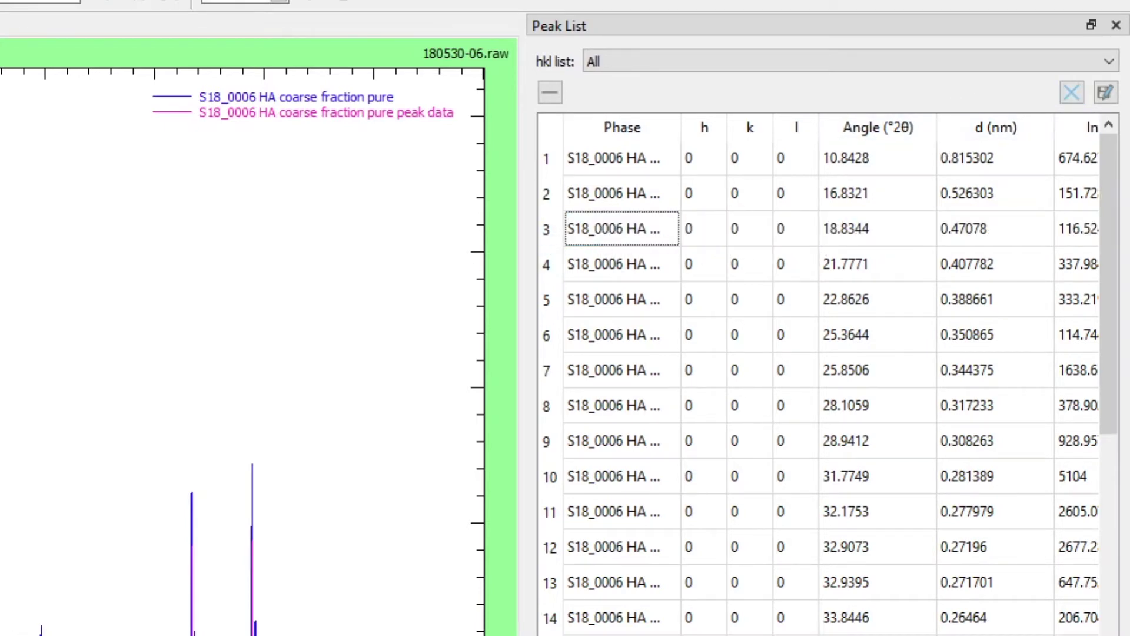
pyautogui.click(632, 375)
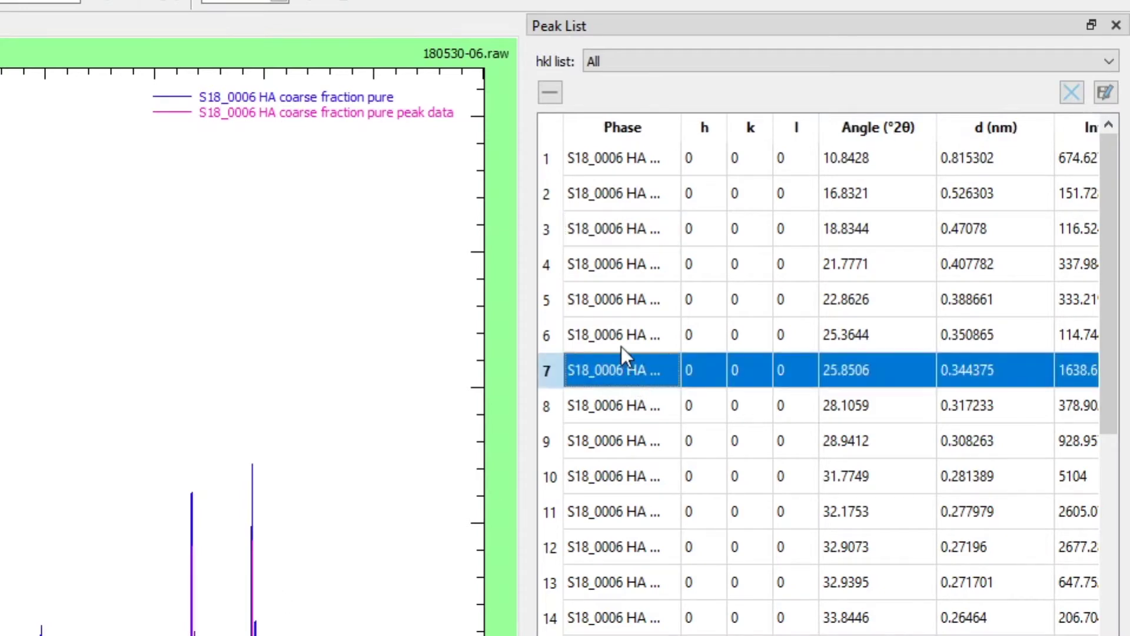
pyautogui.click(621, 346)
pyautogui.click(620, 301)
pyautogui.click(626, 401)
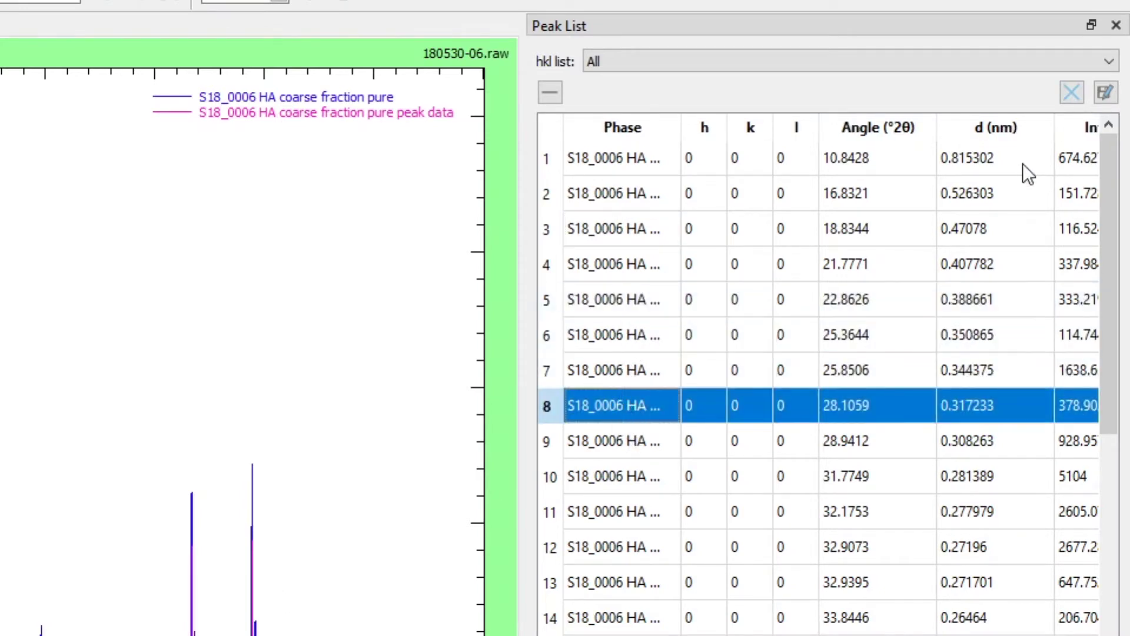
pyautogui.click(1073, 92)
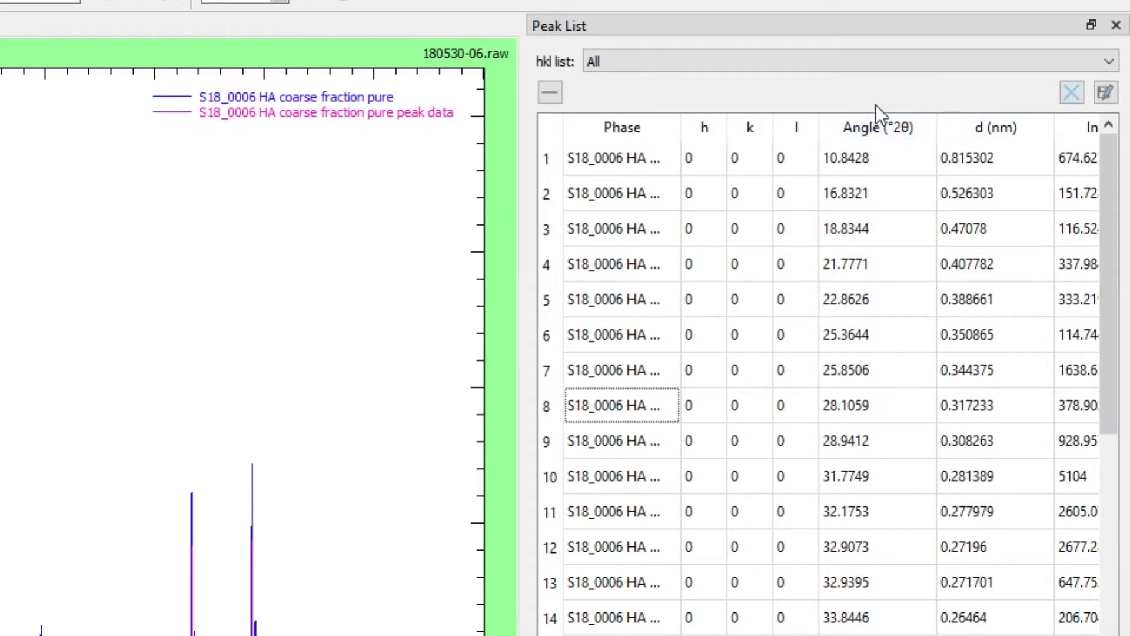
# Step: Save the peak list as d values to 180530-06.dif in the Ext-Search-Match folder
pyautogui.click(1106, 96)
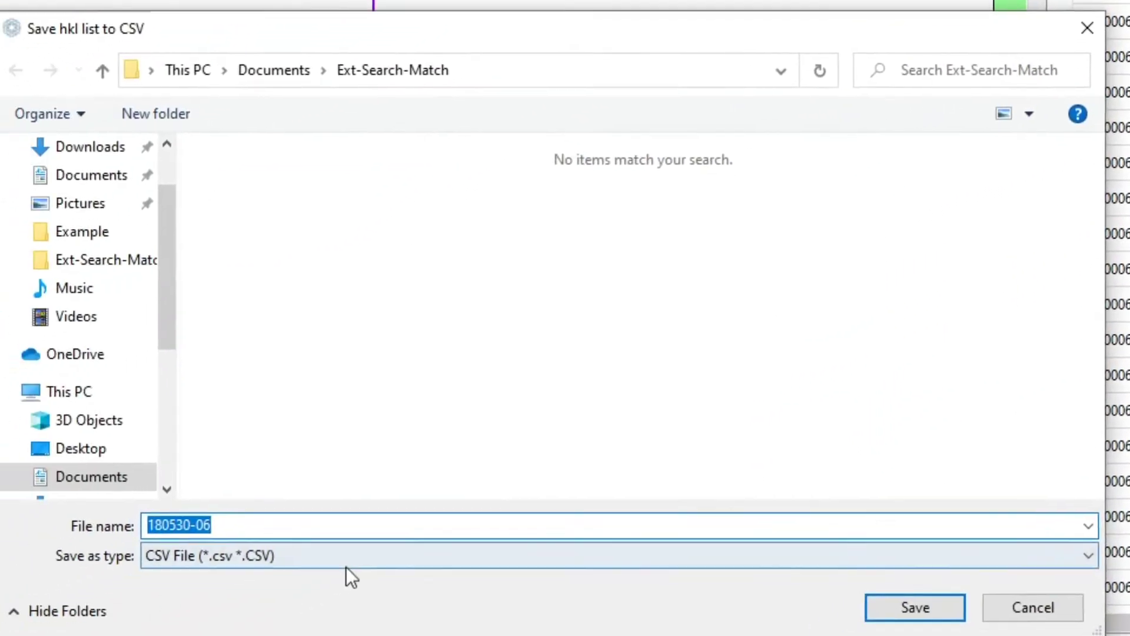
pyautogui.click(351, 557)
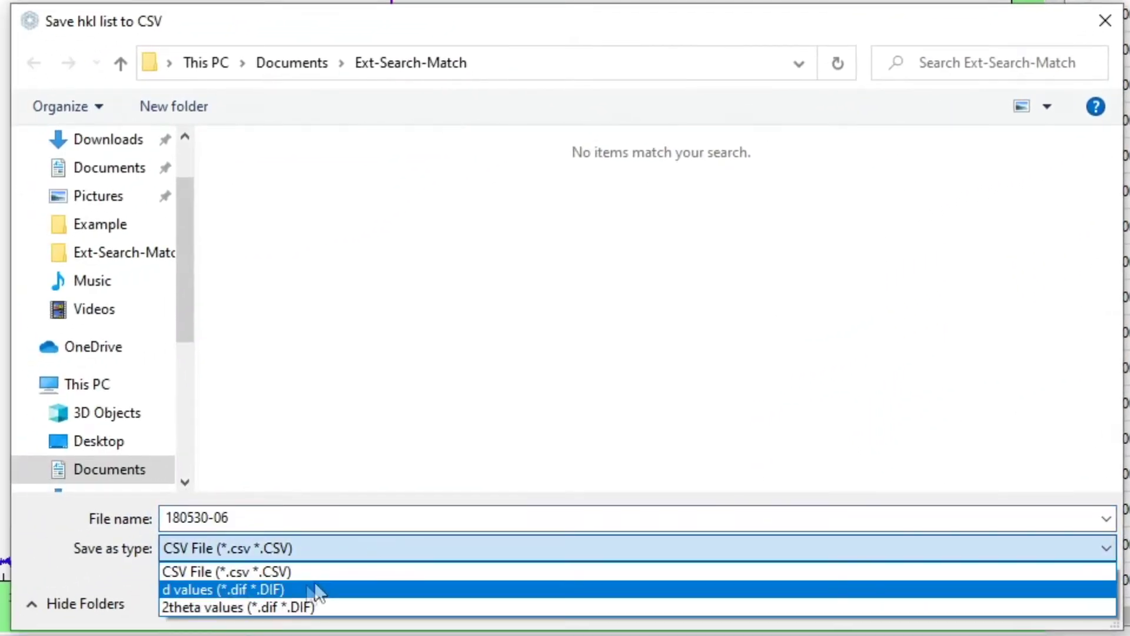
pyautogui.click(244, 589)
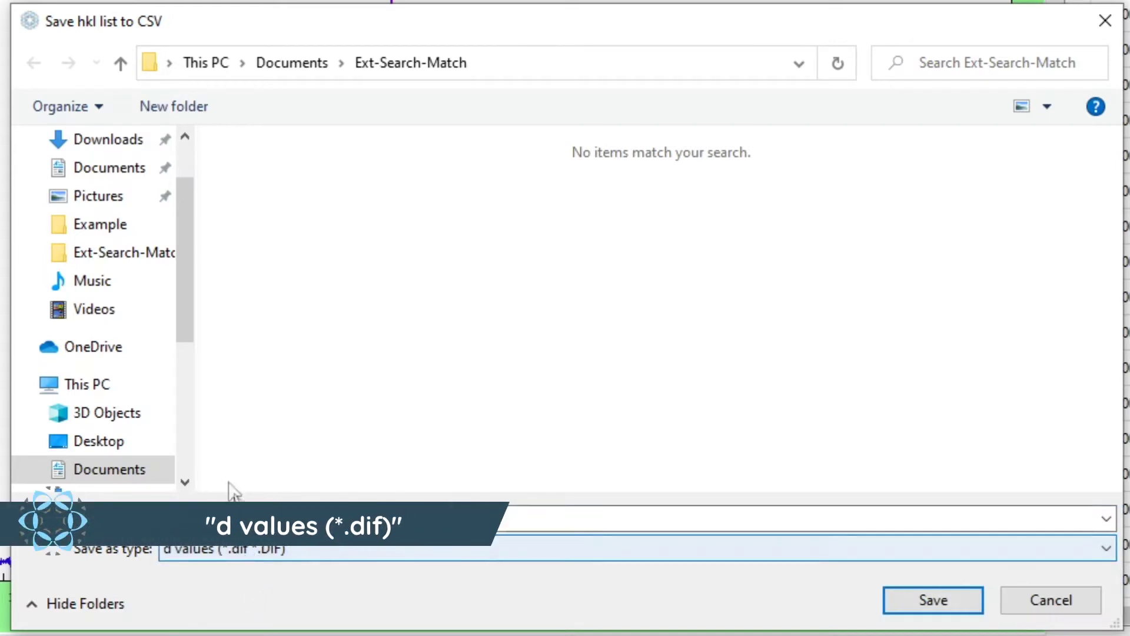
pyautogui.click(955, 598)
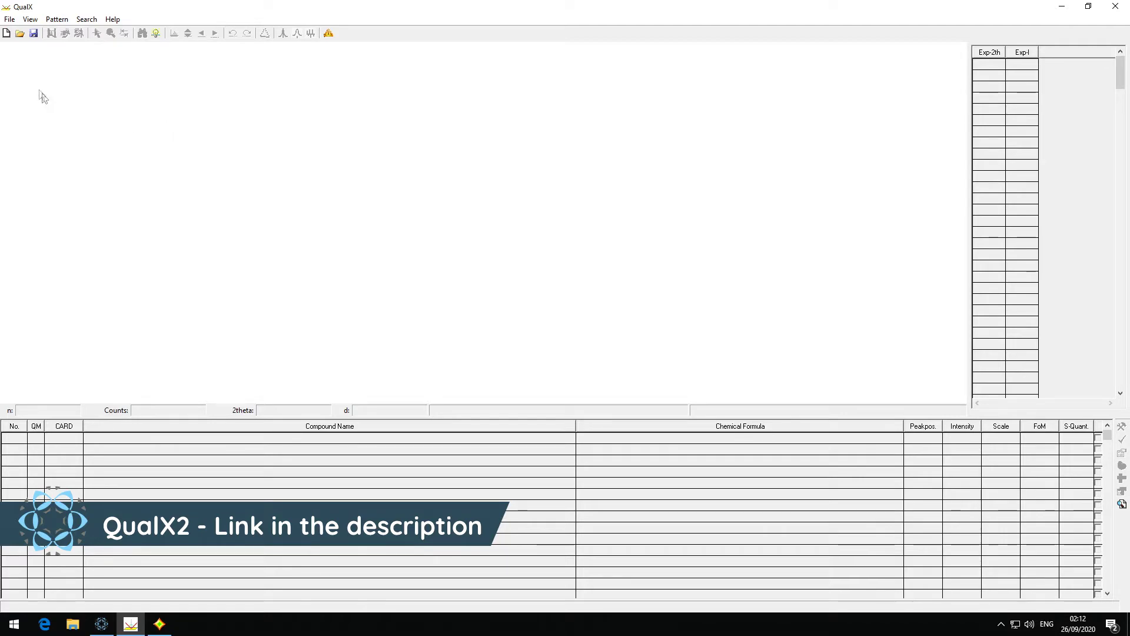
# Step: Import the HA coarse fraction .xy pattern into QualX using Cu radiation
pyautogui.click(10, 19)
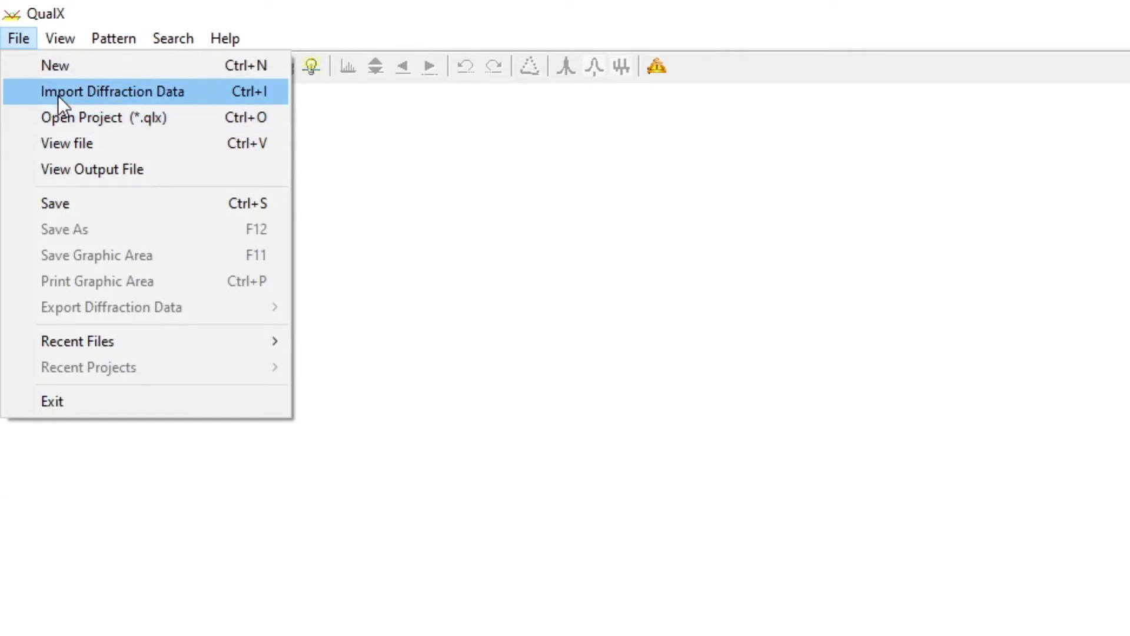
pyautogui.click(57, 96)
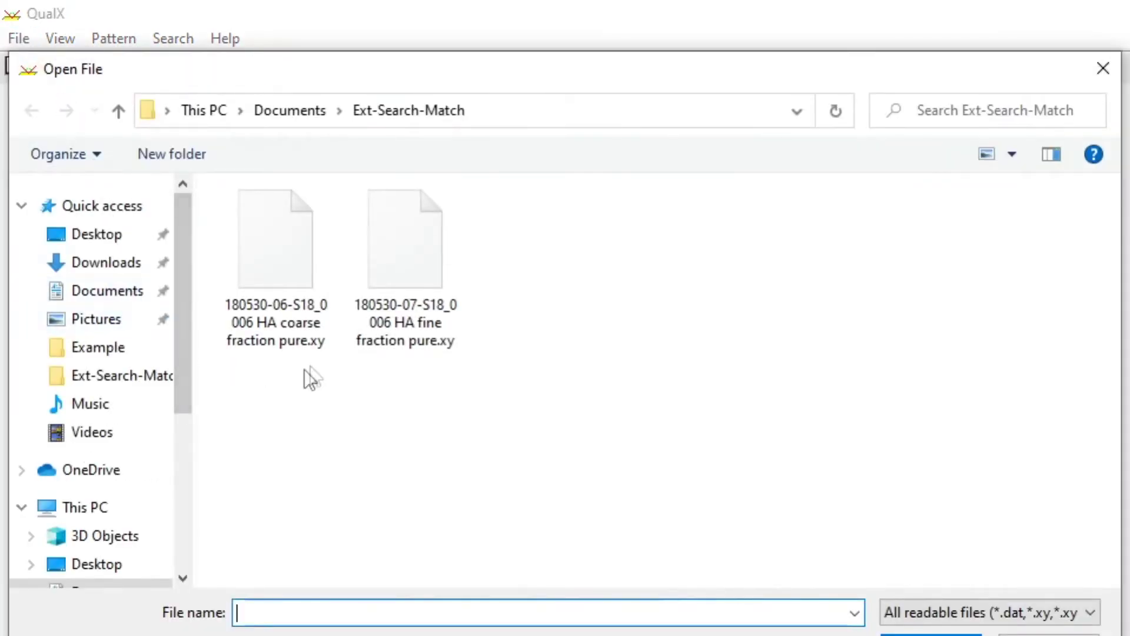
pyautogui.doubleClick(286, 292)
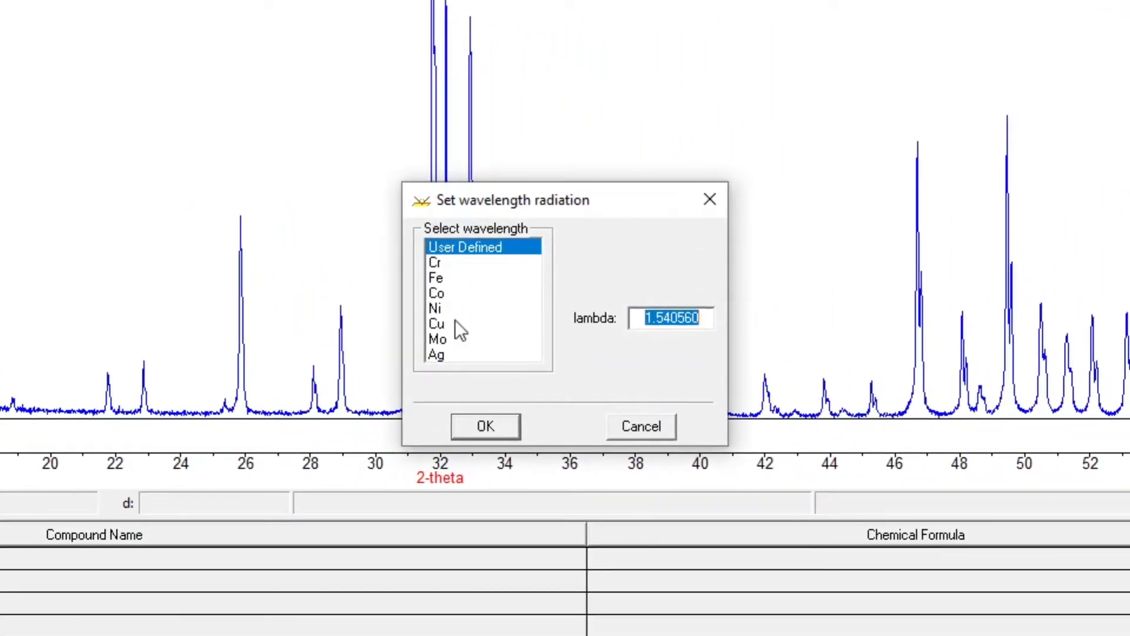
pyautogui.click(454, 323)
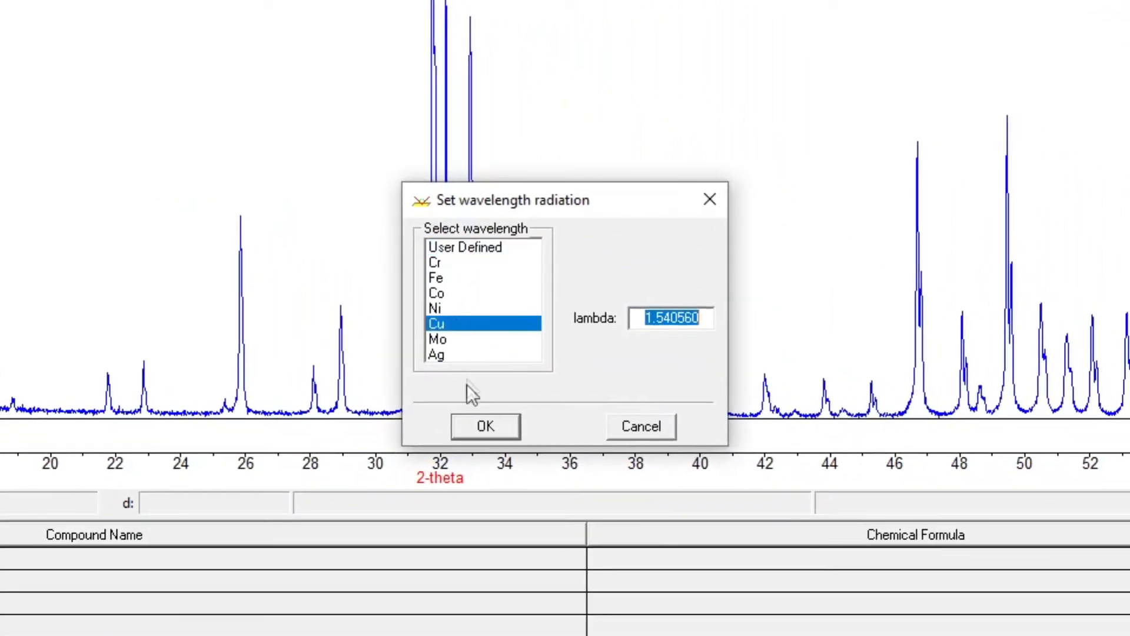
pyautogui.click(486, 430)
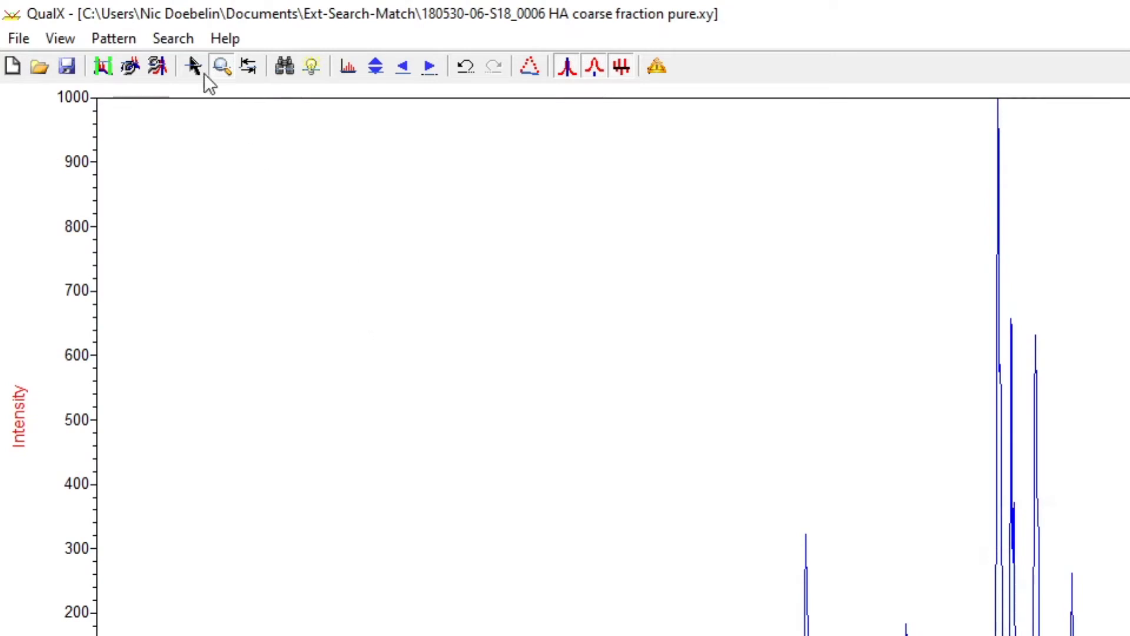
# Step: Import the peak list from 180530-06.dif into the loaded pattern
pyautogui.click(136, 42)
pyautogui.click(137, 42)
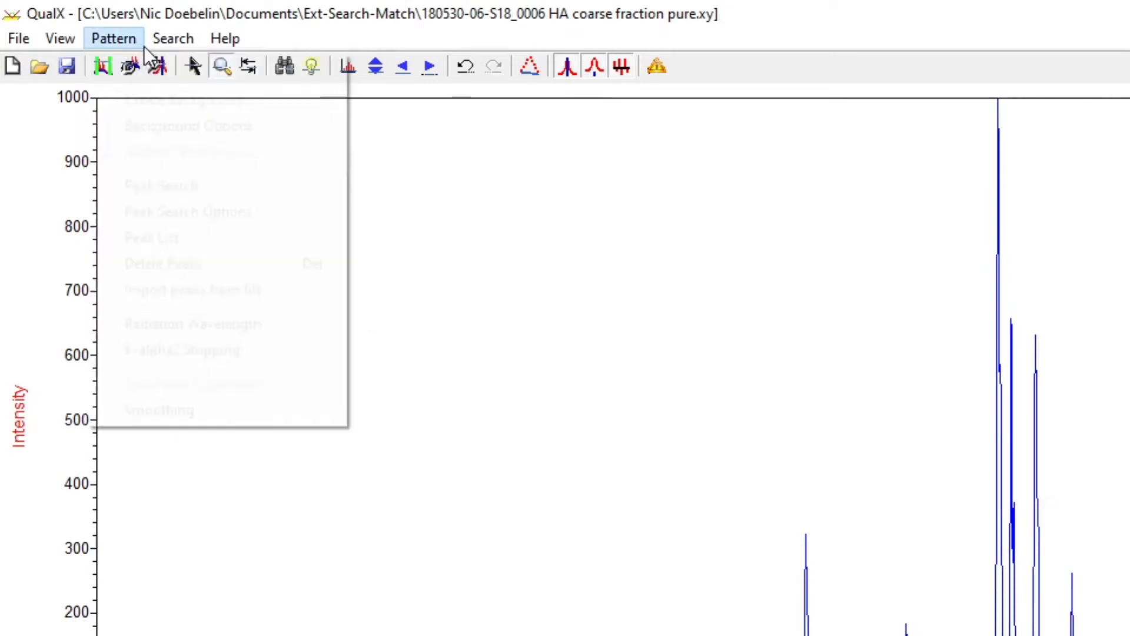
pyautogui.click(122, 42)
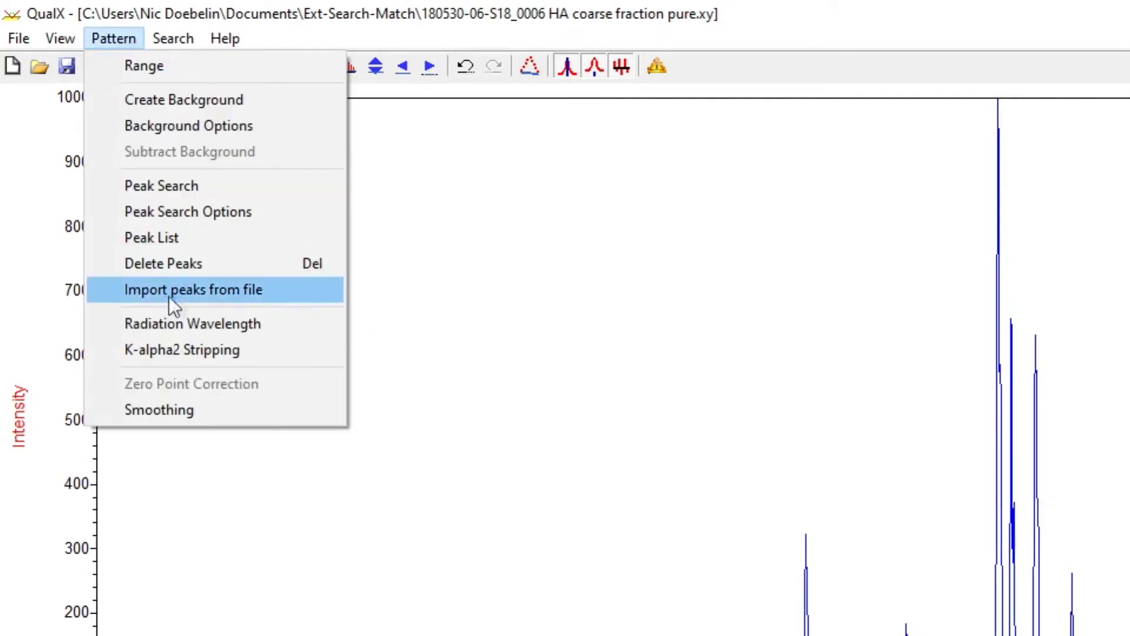
pyautogui.click(197, 290)
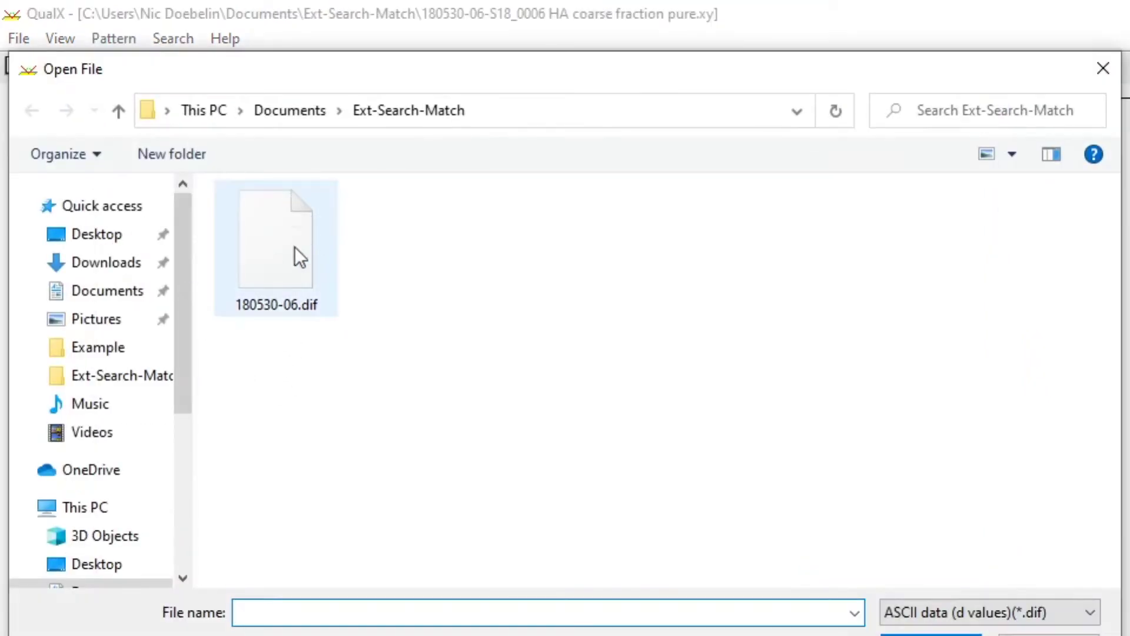
pyautogui.click(294, 245)
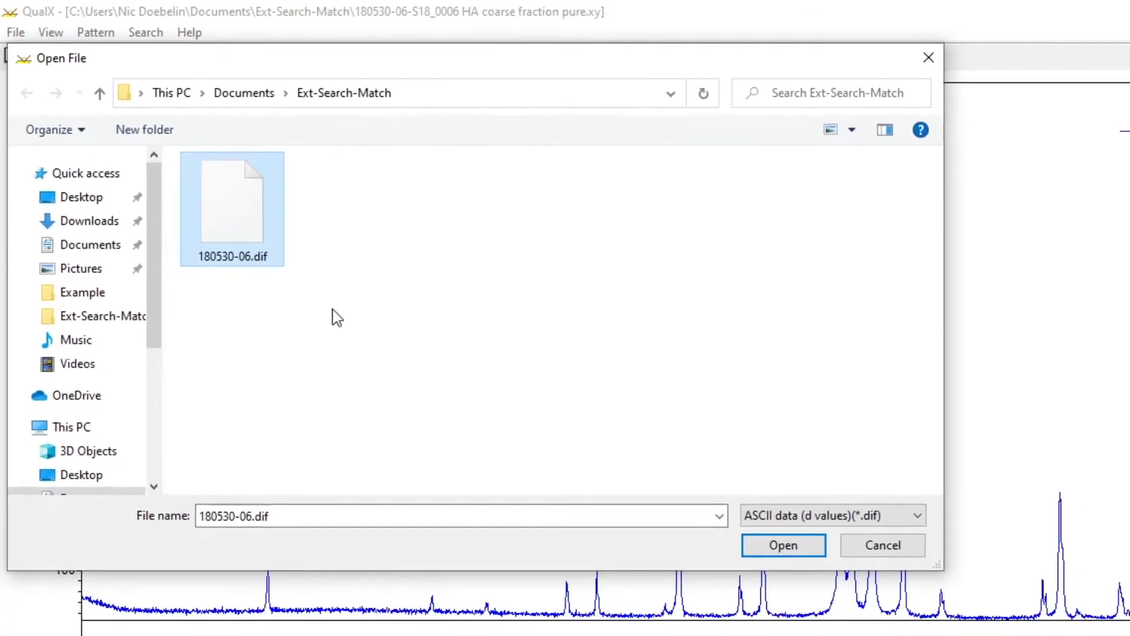
pyautogui.click(806, 548)
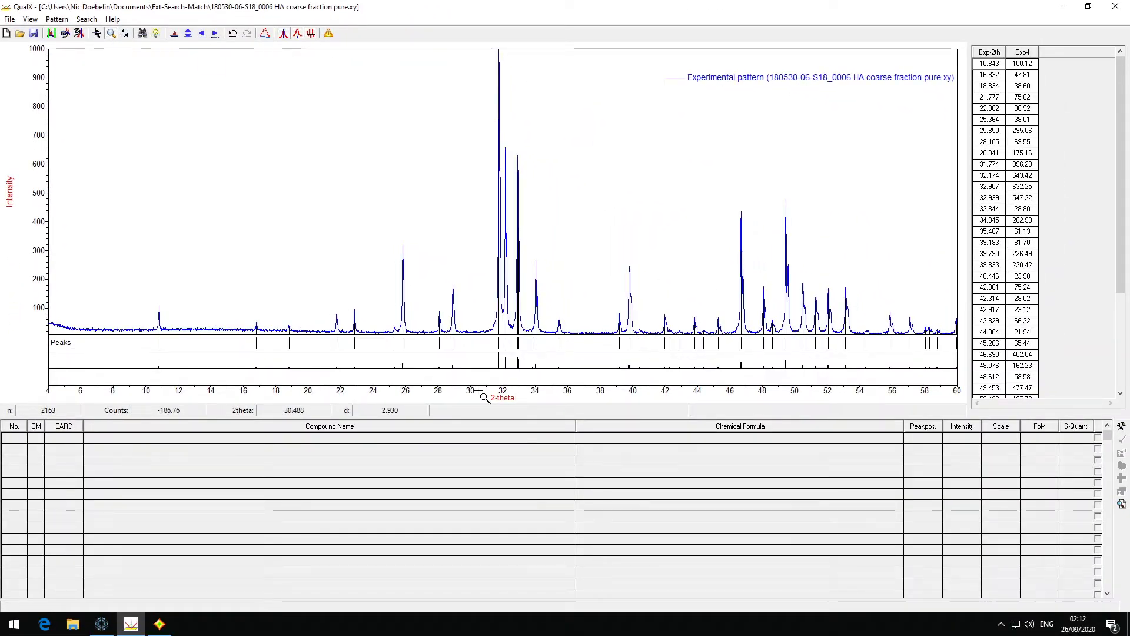
# Step: Run Search-Match, view the second and Apatite-(CaOH) candidates, then return to top Hydroxylapatite
pyautogui.click(86, 19)
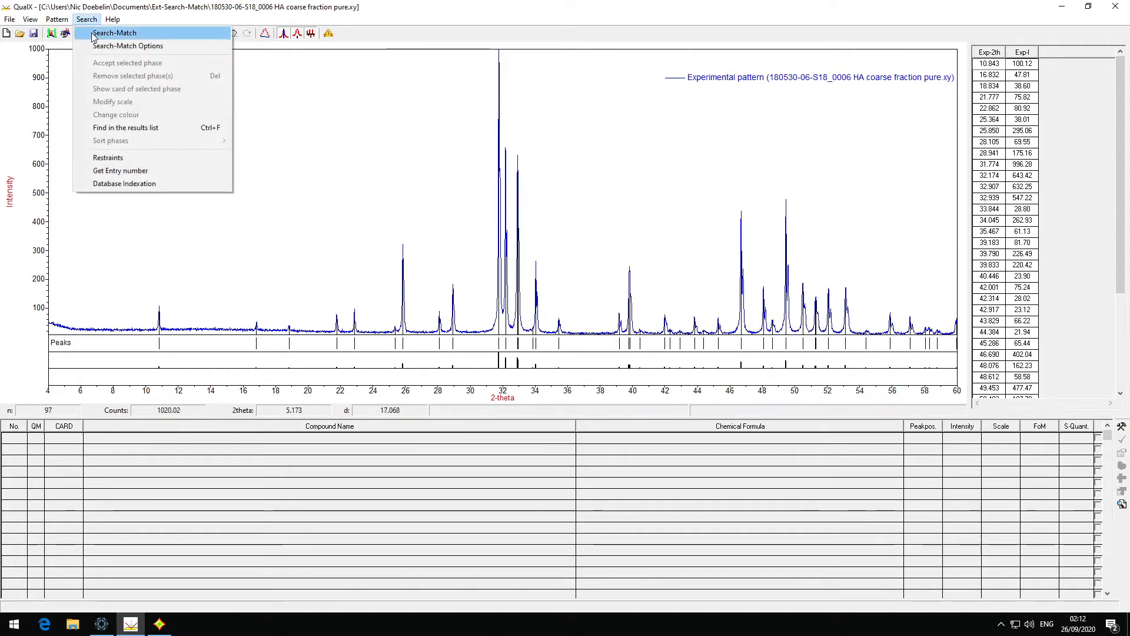
pyautogui.click(115, 33)
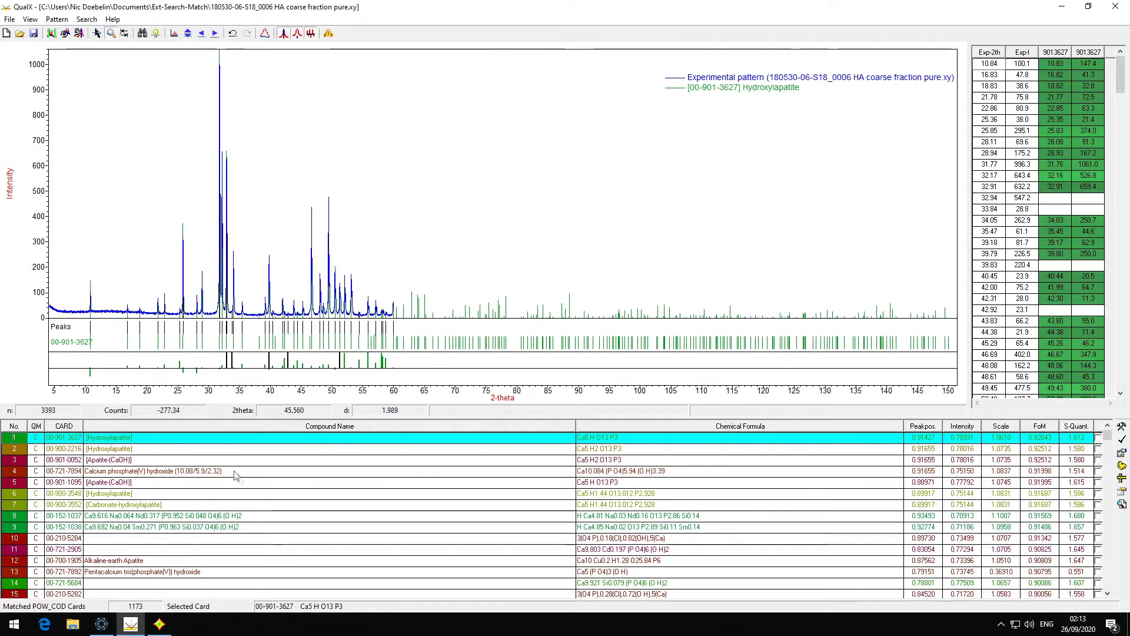
pyautogui.click(166, 450)
pyautogui.click(171, 460)
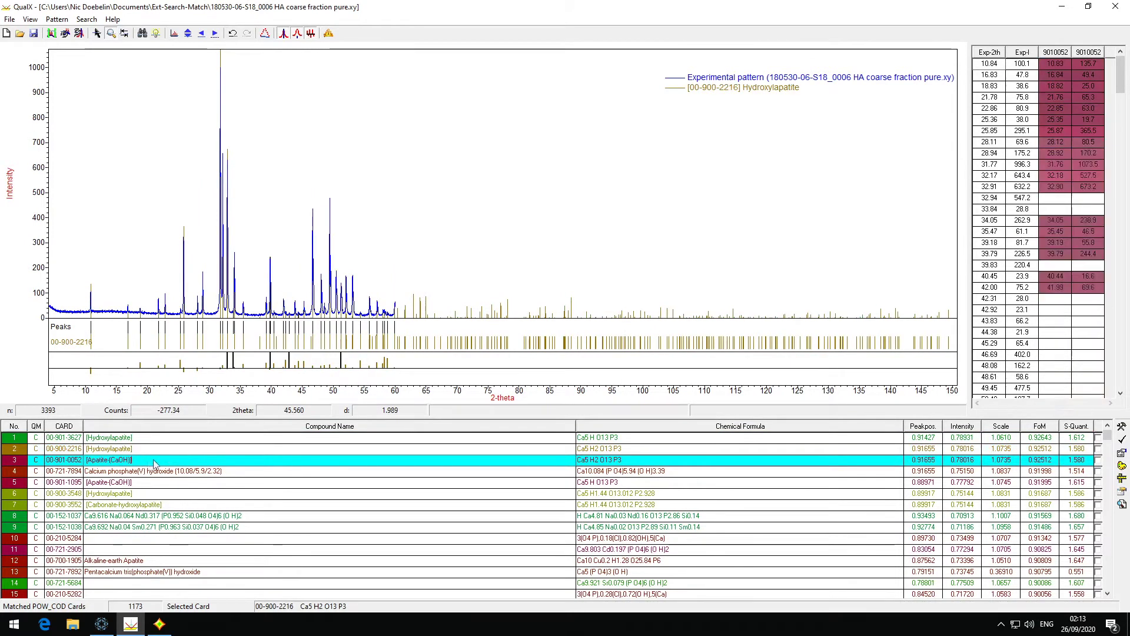
pyautogui.click(99, 438)
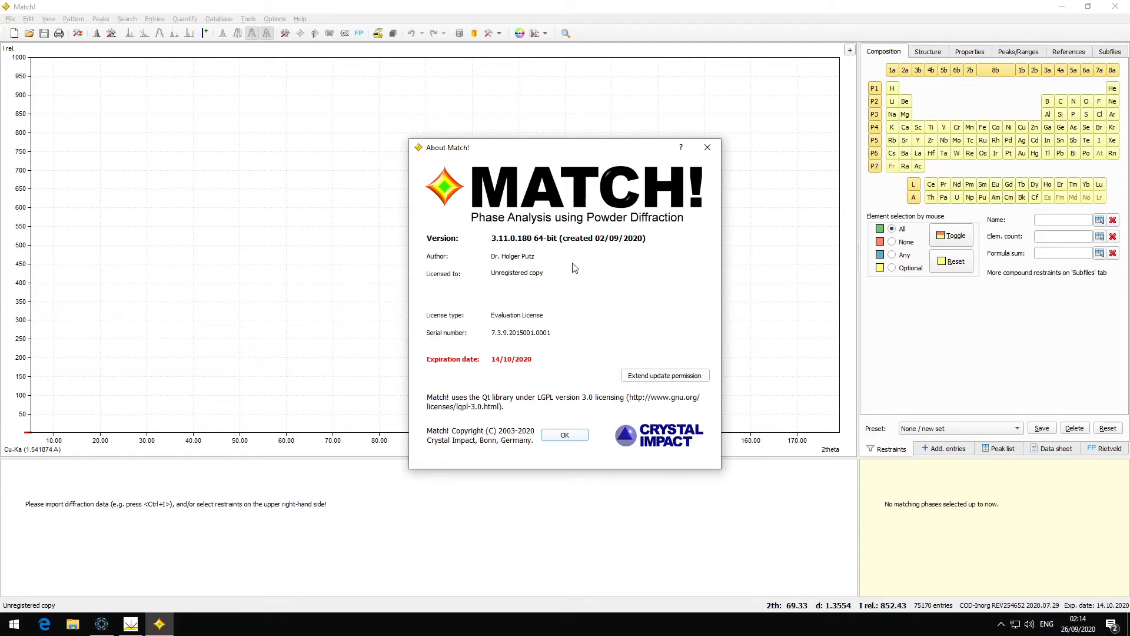
# Step: Dismiss the About Match! dialog with Esc
pyautogui.press('Escape')
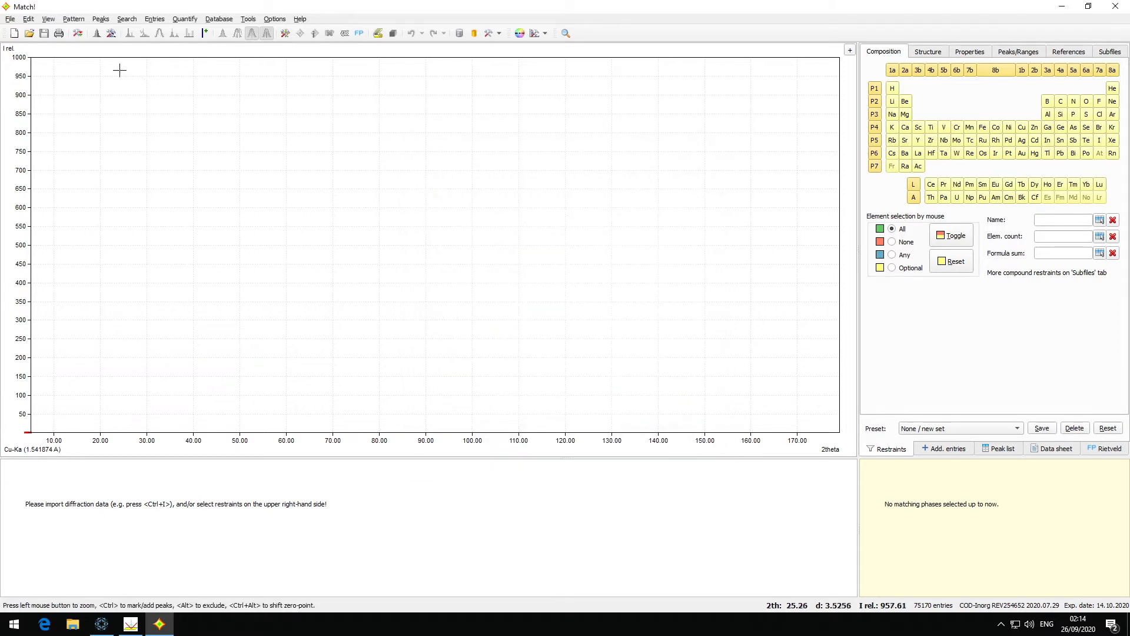
# Step: Open the 180530-06 coarse fraction scan in Match!, acknowledging the background accuracy warning
pyautogui.click(28, 33)
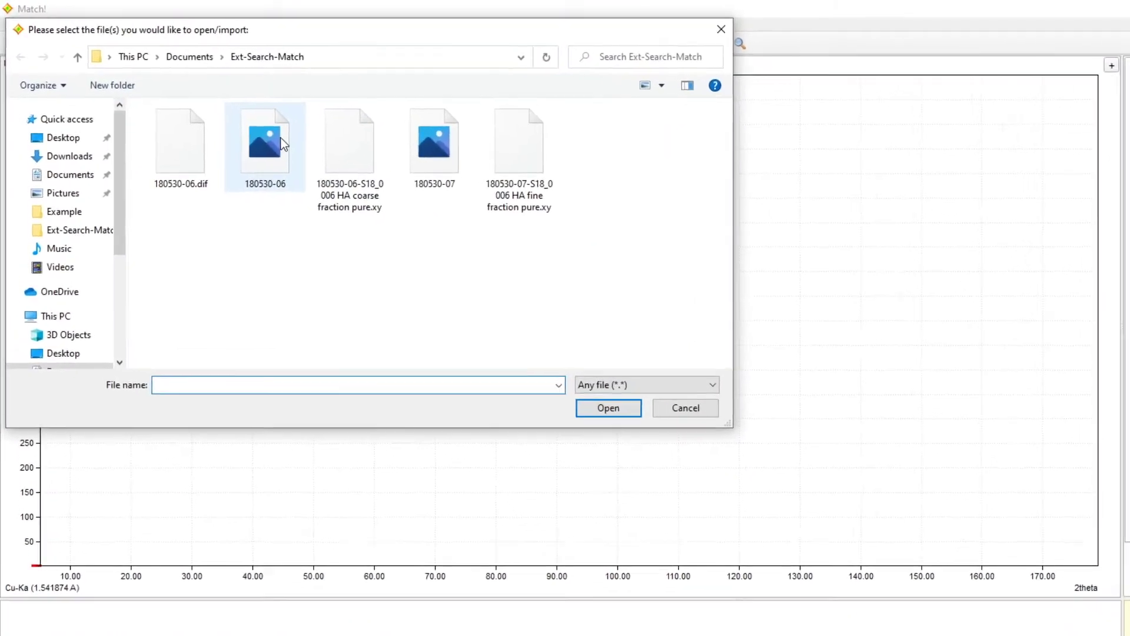
pyautogui.doubleClick(231, 126)
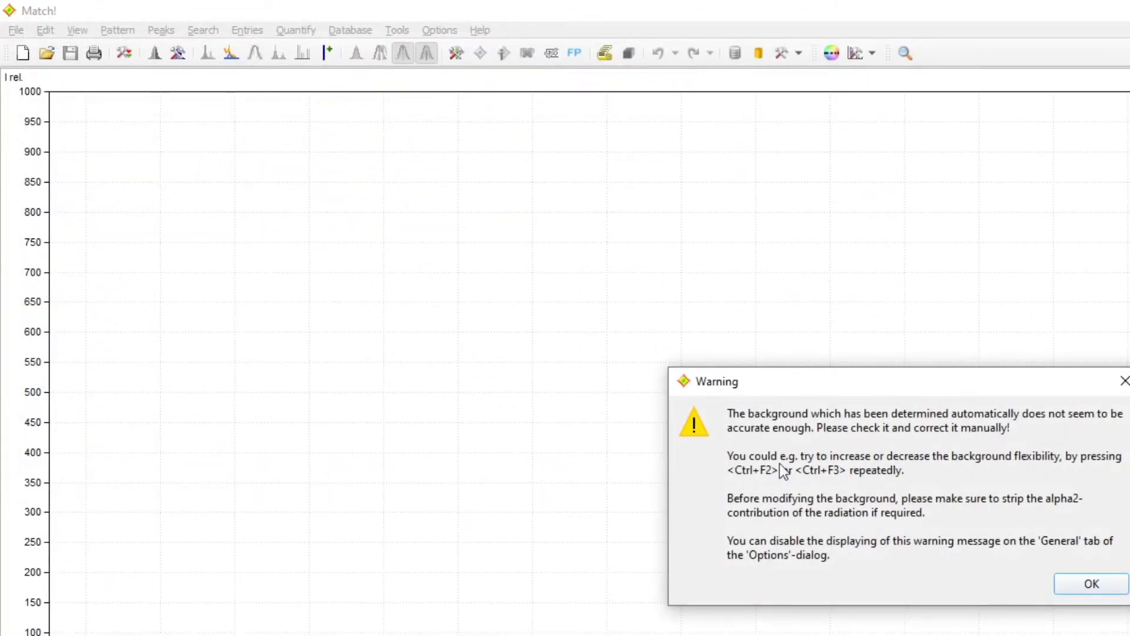
pyautogui.click(1092, 583)
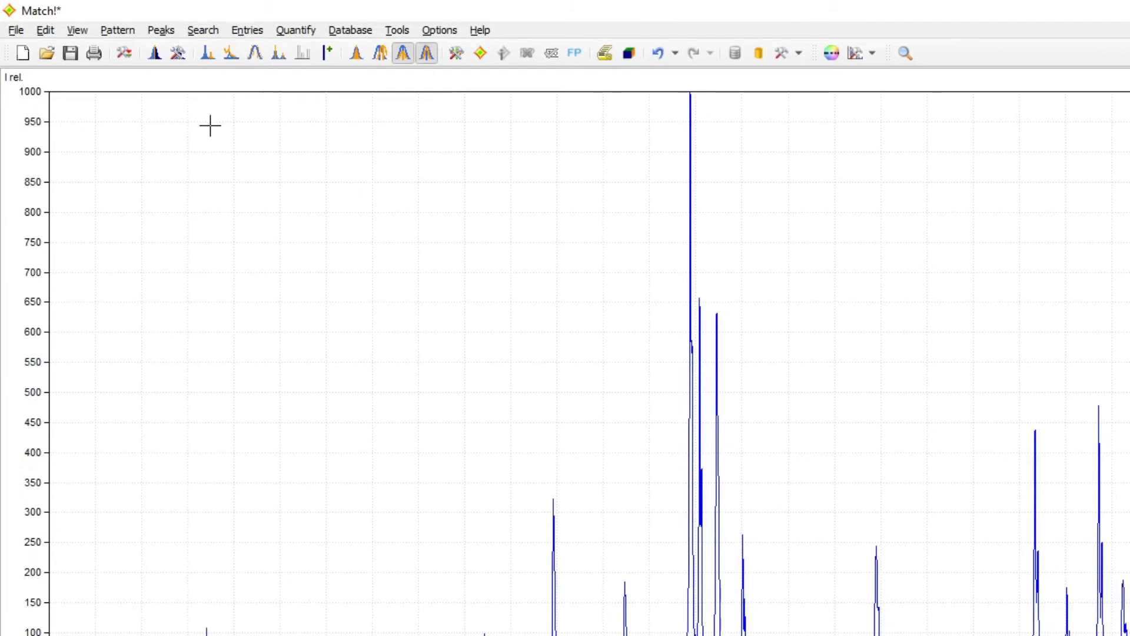
pyautogui.click(161, 31)
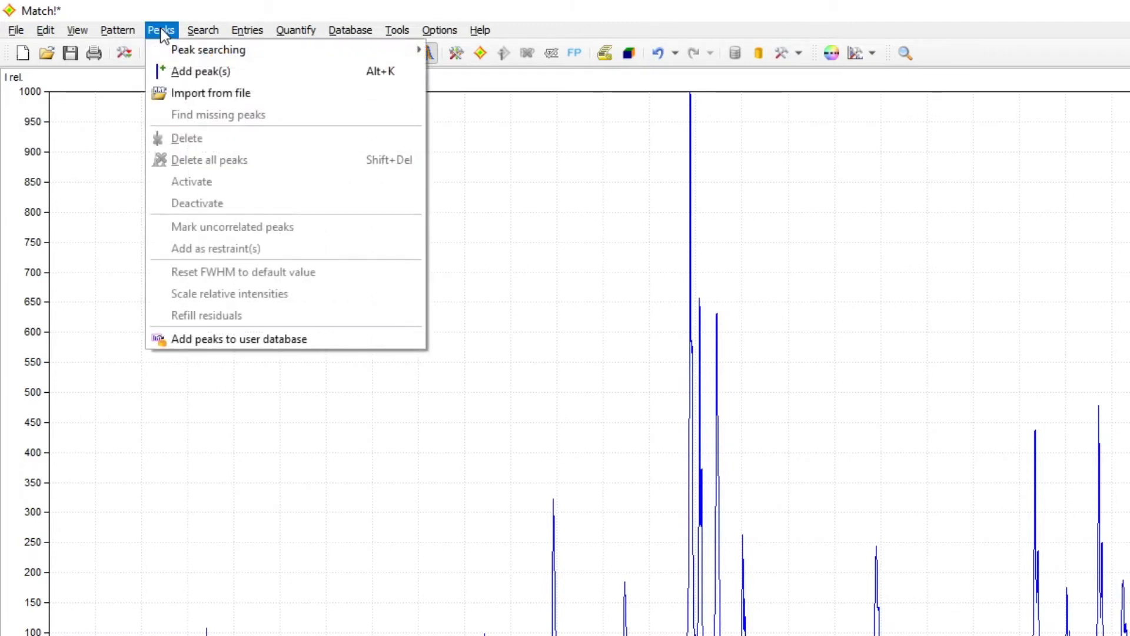
# Step: Import peaks from 180530-06.dif using the 1.5405980 Å Cu-Ka1 wavelength
pyautogui.click(184, 94)
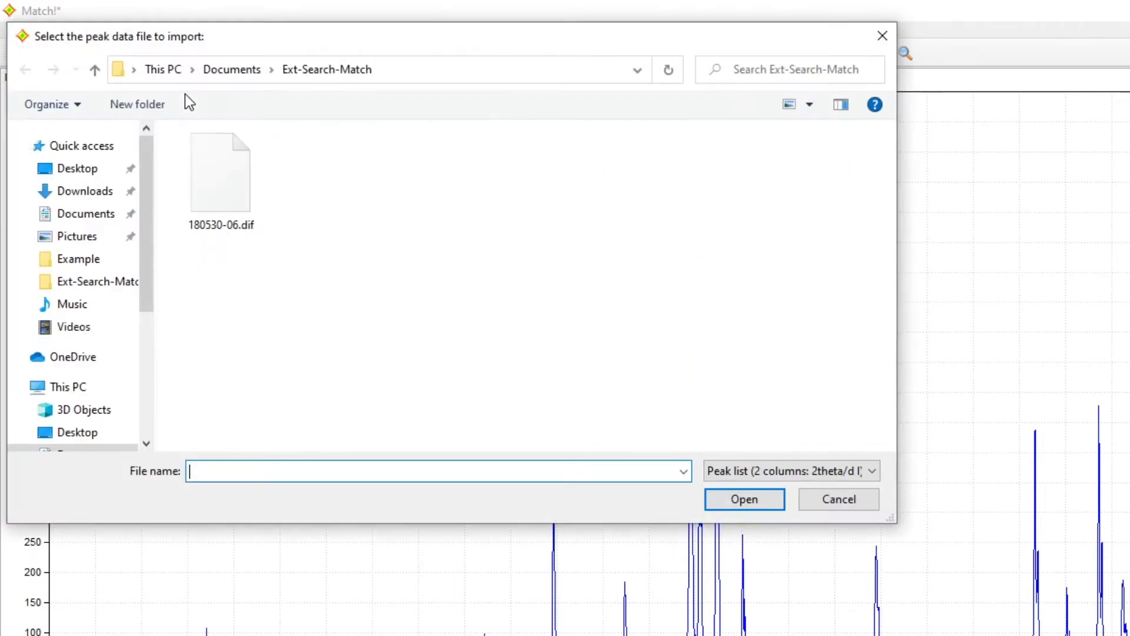
pyautogui.click(222, 195)
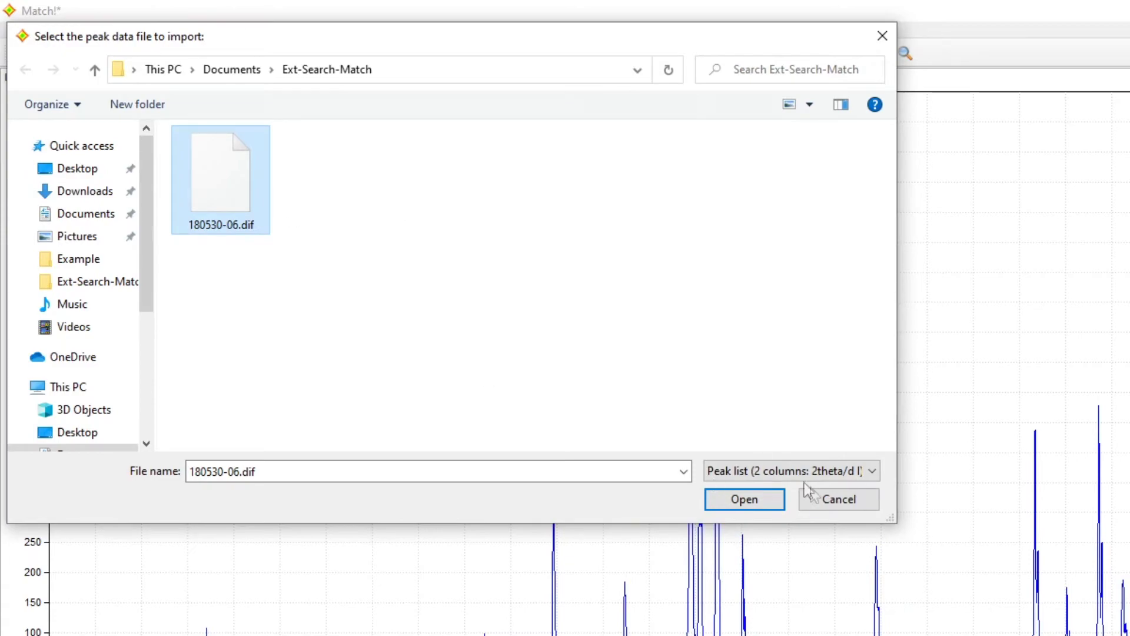
pyautogui.click(764, 502)
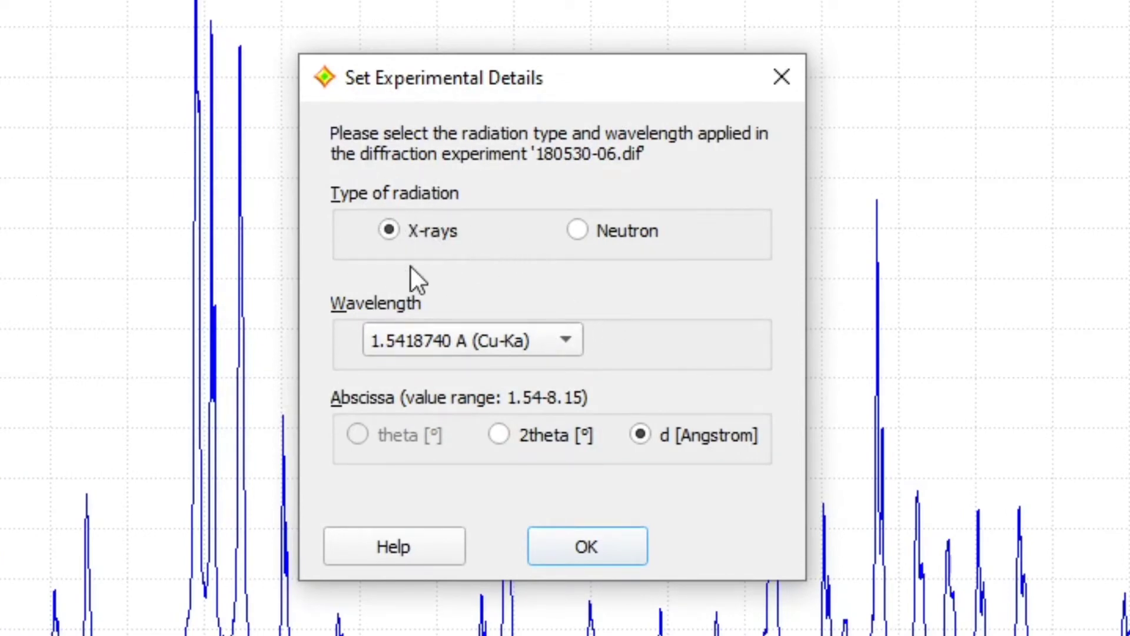
pyautogui.click(455, 340)
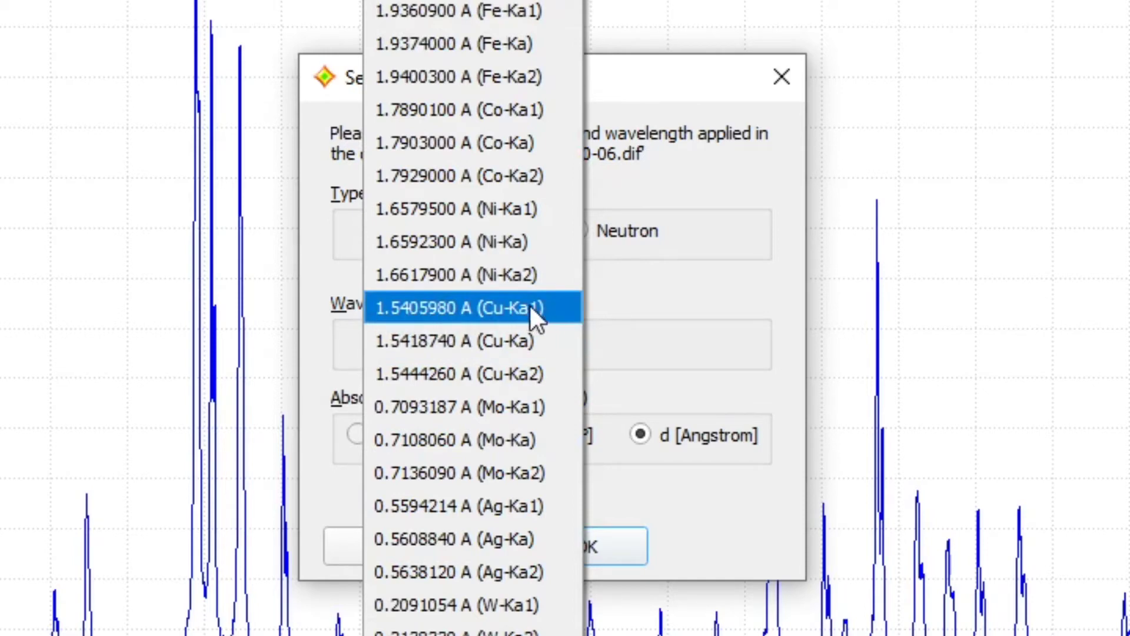
pyautogui.click(500, 304)
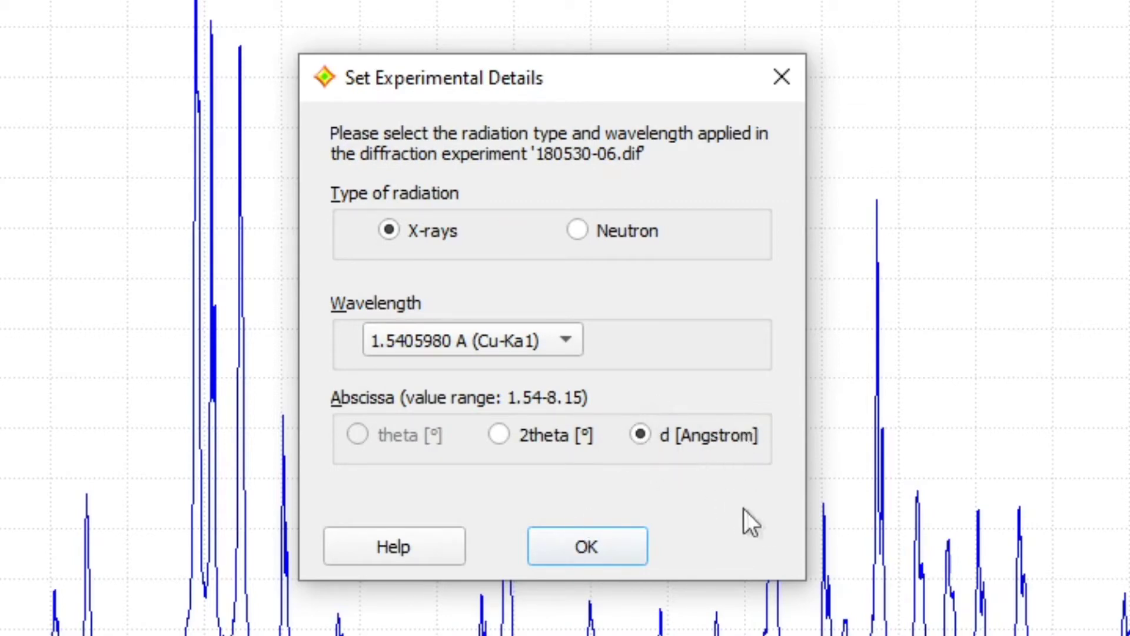
pyautogui.click(588, 546)
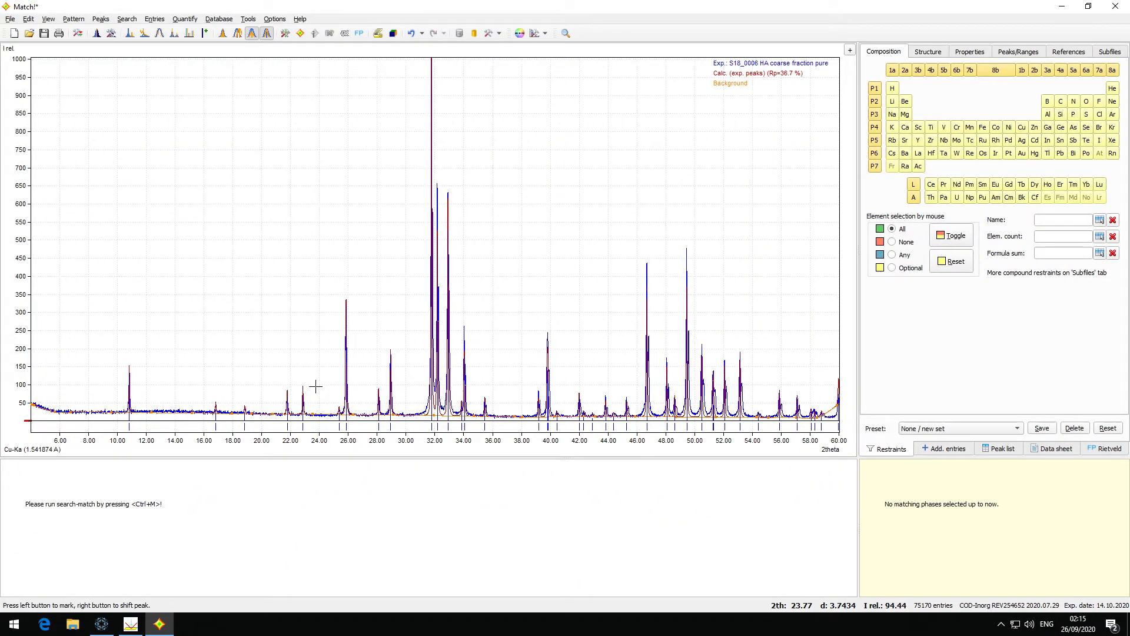
# Step: Run Search-Match and select Hydroxylapatite candidate 96-900-2217 in the results
pyautogui.click(301, 34)
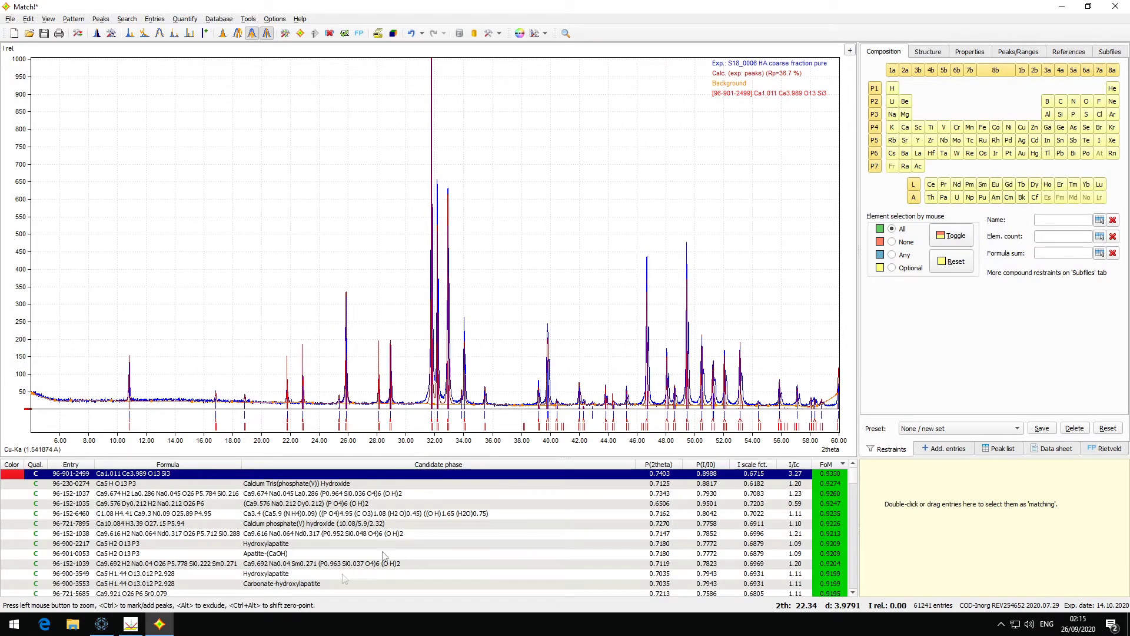
pyautogui.click(252, 544)
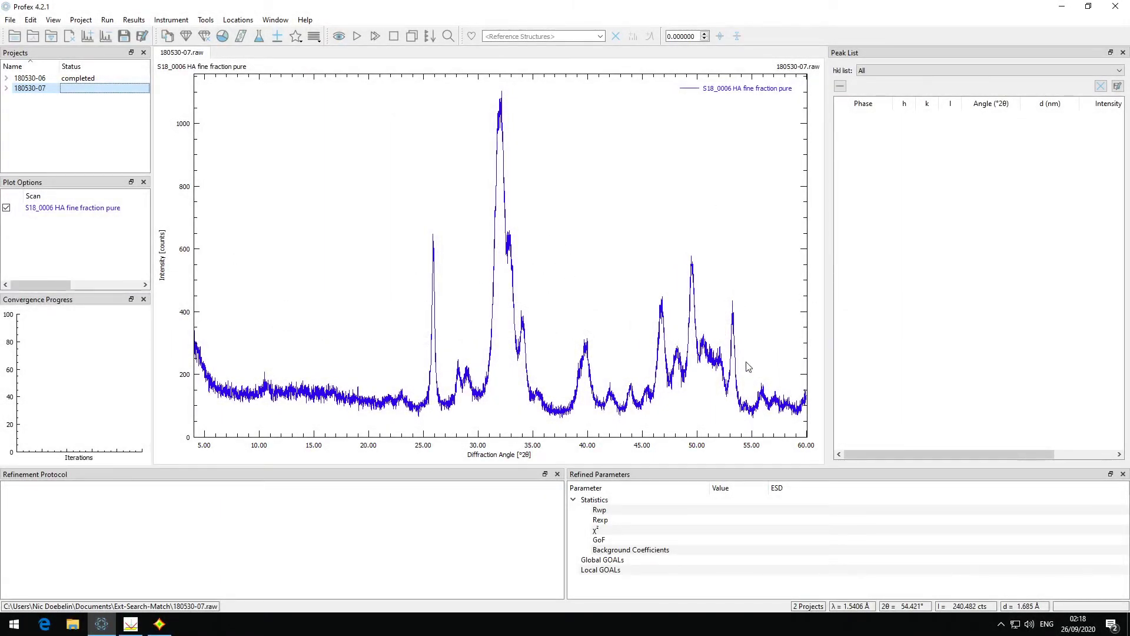
# Step: Run peak detection on the 180530-07 scan with the RMS-D8 instrument file and Cu radiation
pyautogui.click(107, 21)
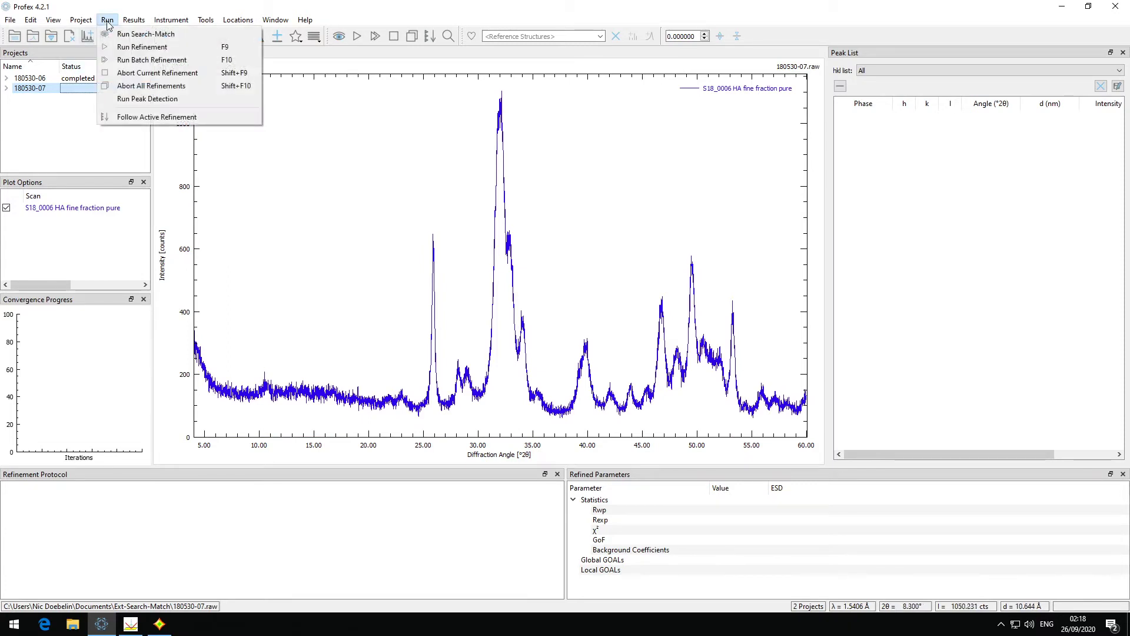
pyautogui.click(144, 100)
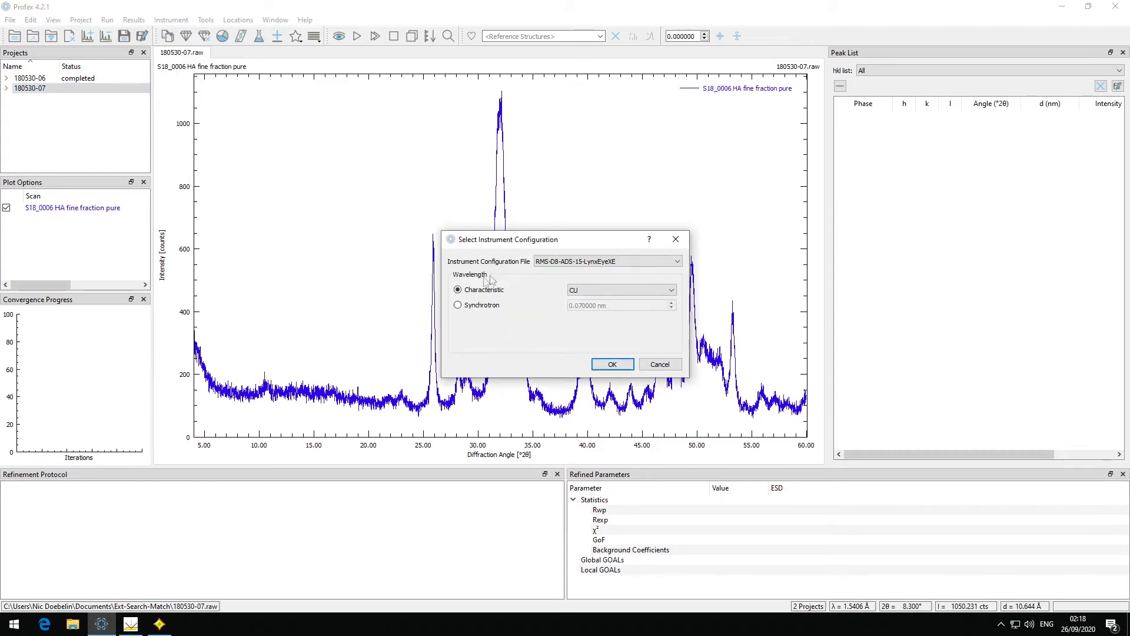
pyautogui.click(613, 365)
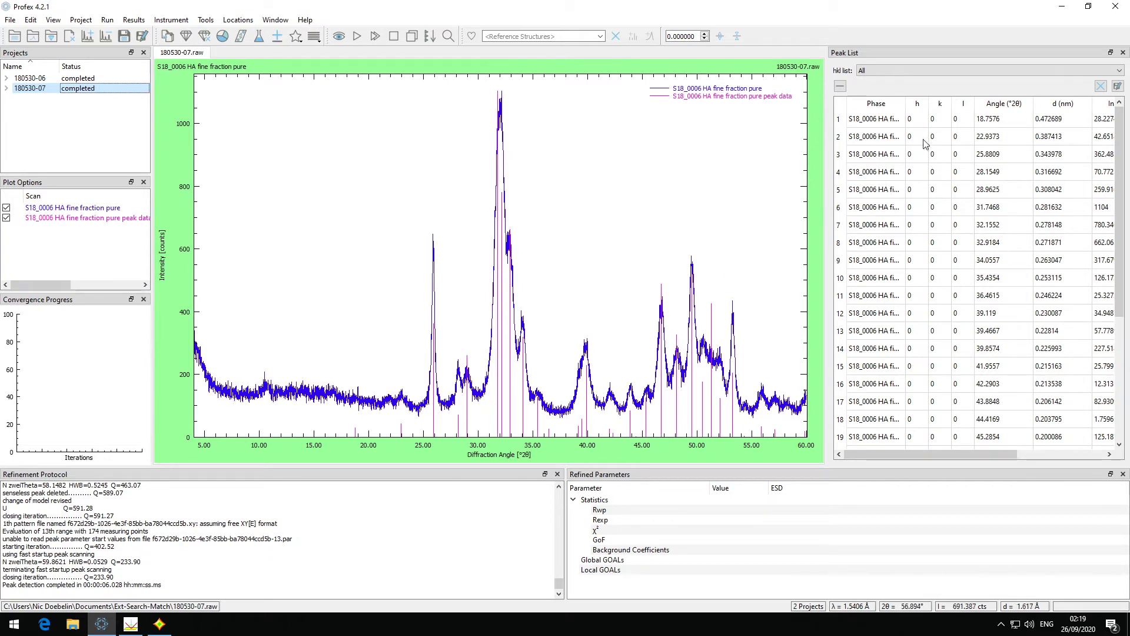
# Step: Delete the 18.7576° peak and add the missing 10.773° peak (d 0.820572 nm) to the list
pyautogui.click(882, 121)
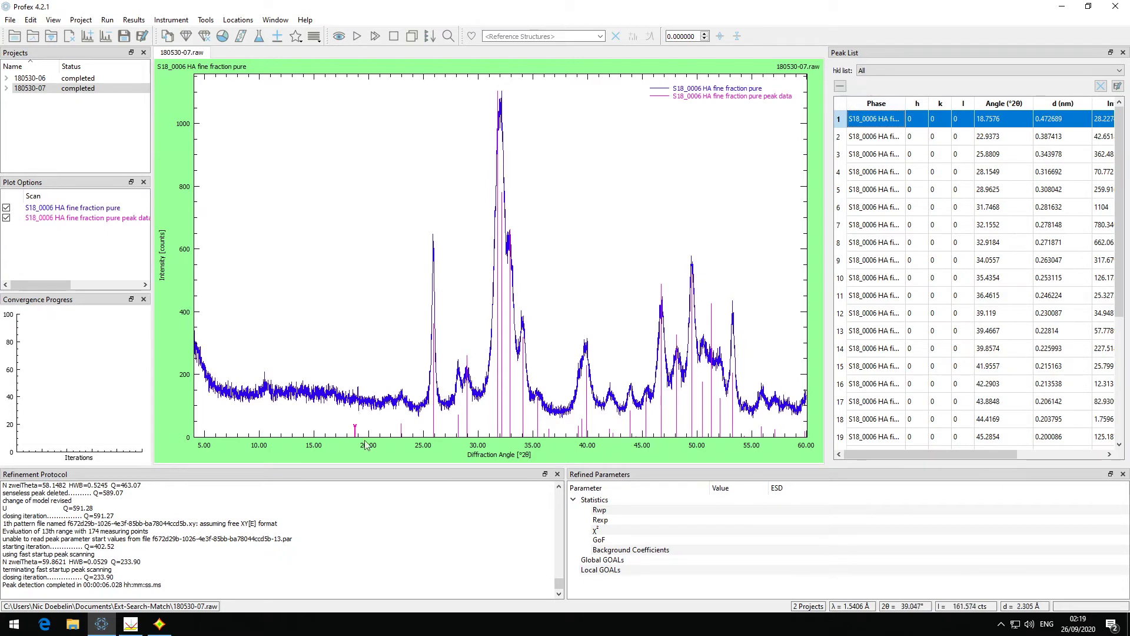
pyautogui.click(840, 87)
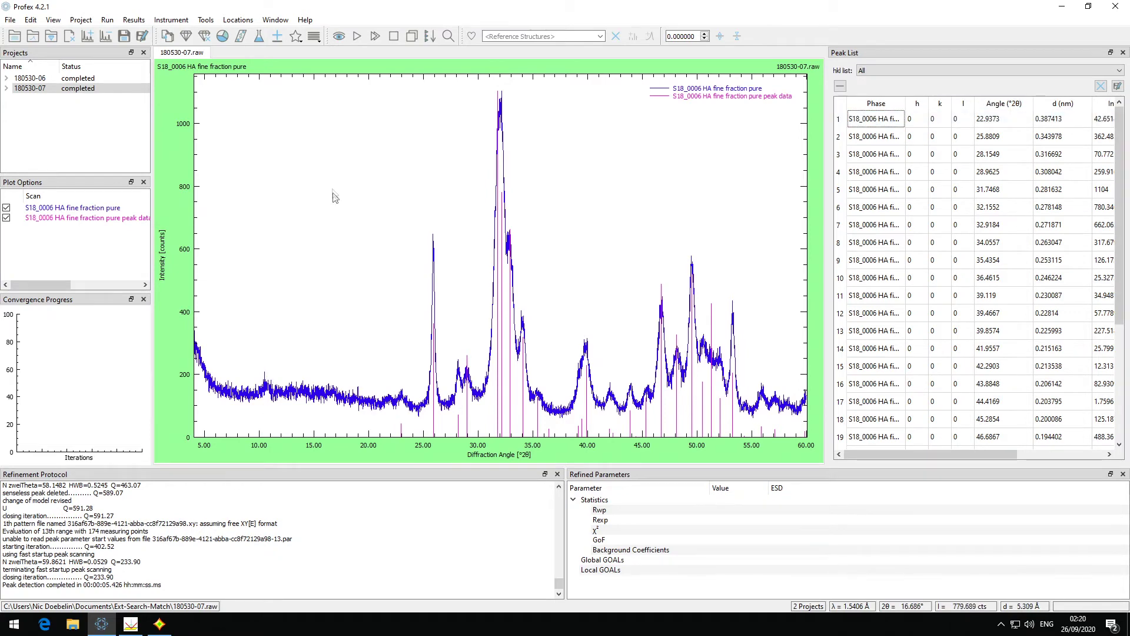
pyautogui.click(50, 222)
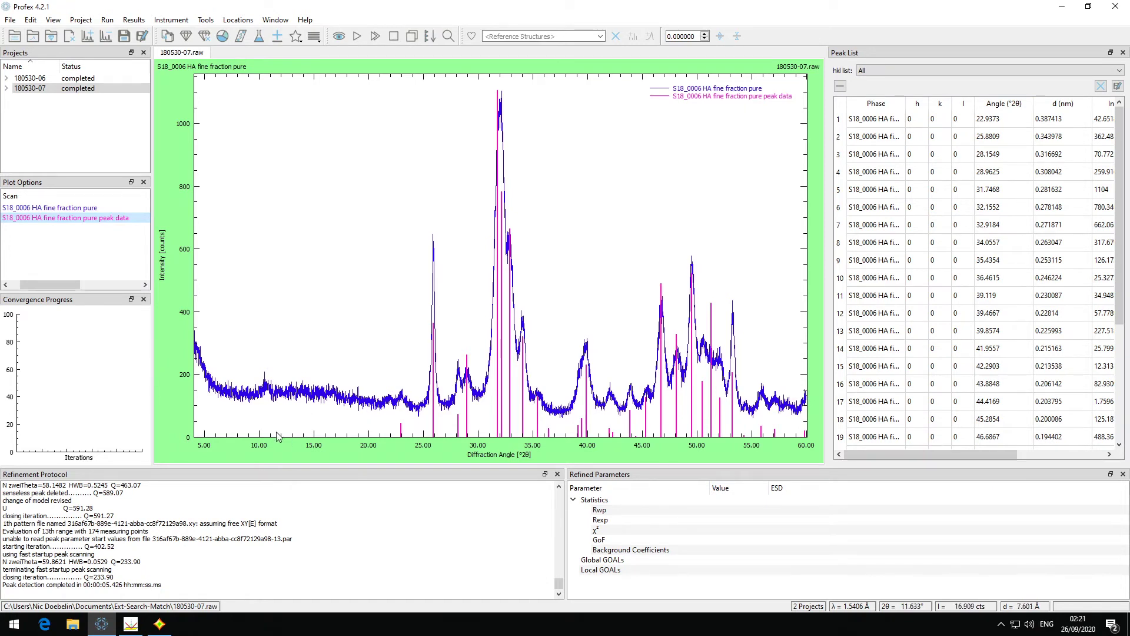
pyautogui.keyDown('ctrl'); pyautogui.doubleClick(270, 398); pyautogui.keyUp('ctrl')
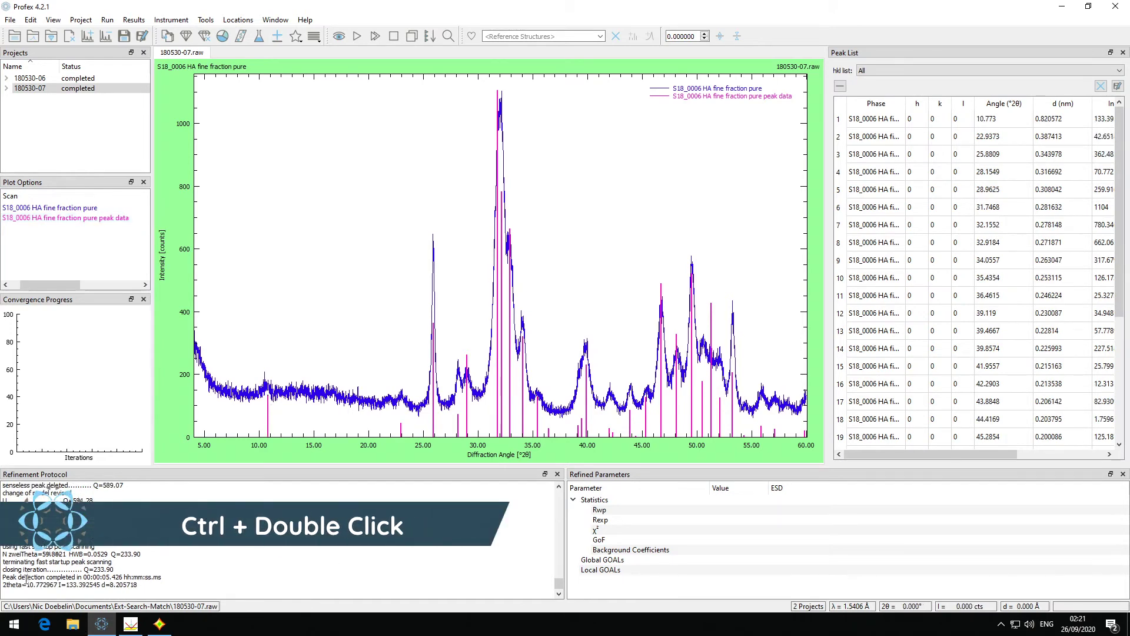
pyautogui.moveTo(26, 580); pyautogui.dragTo(139, 585)
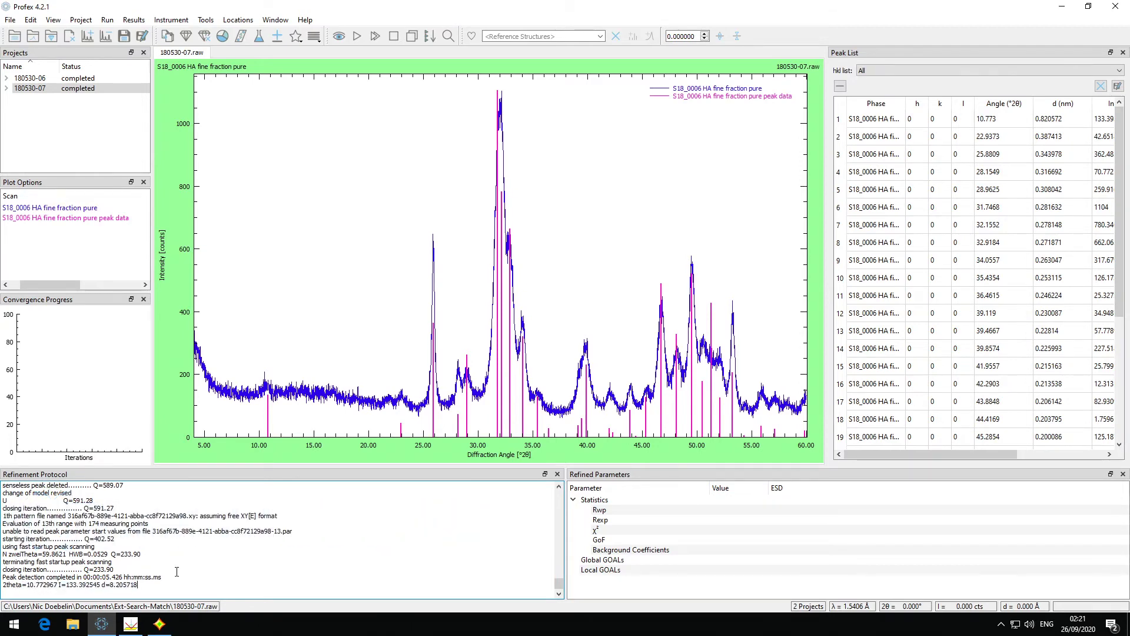
pyautogui.click(873, 122)
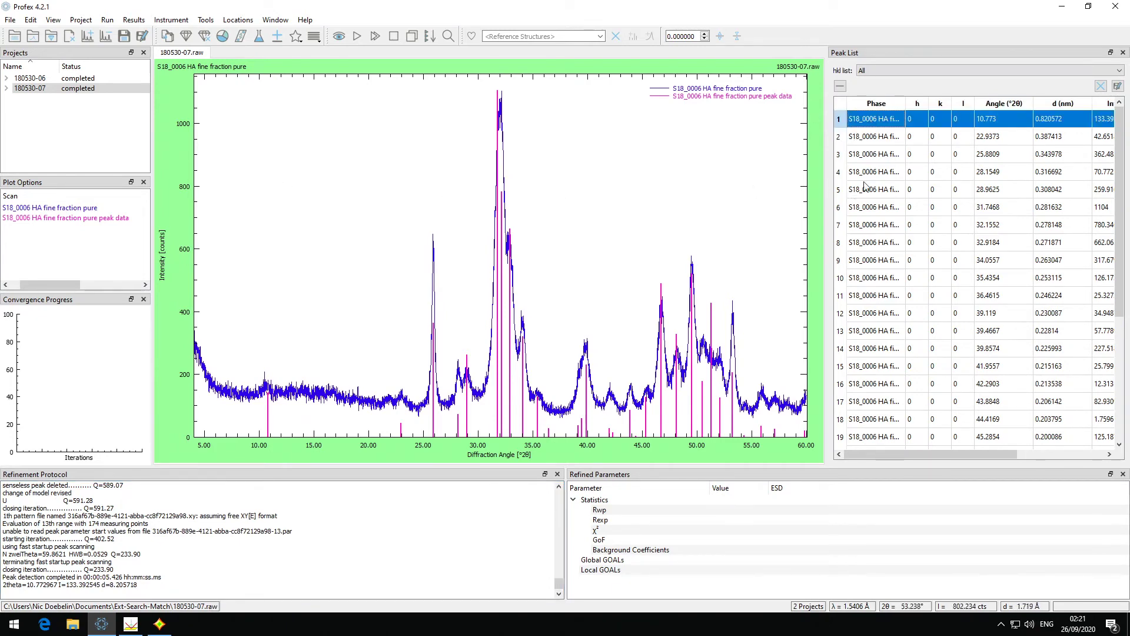
# Step: Export the 180530-07 peak list as d values to 180530-07.dif and return to QualX
pyautogui.click(1118, 86)
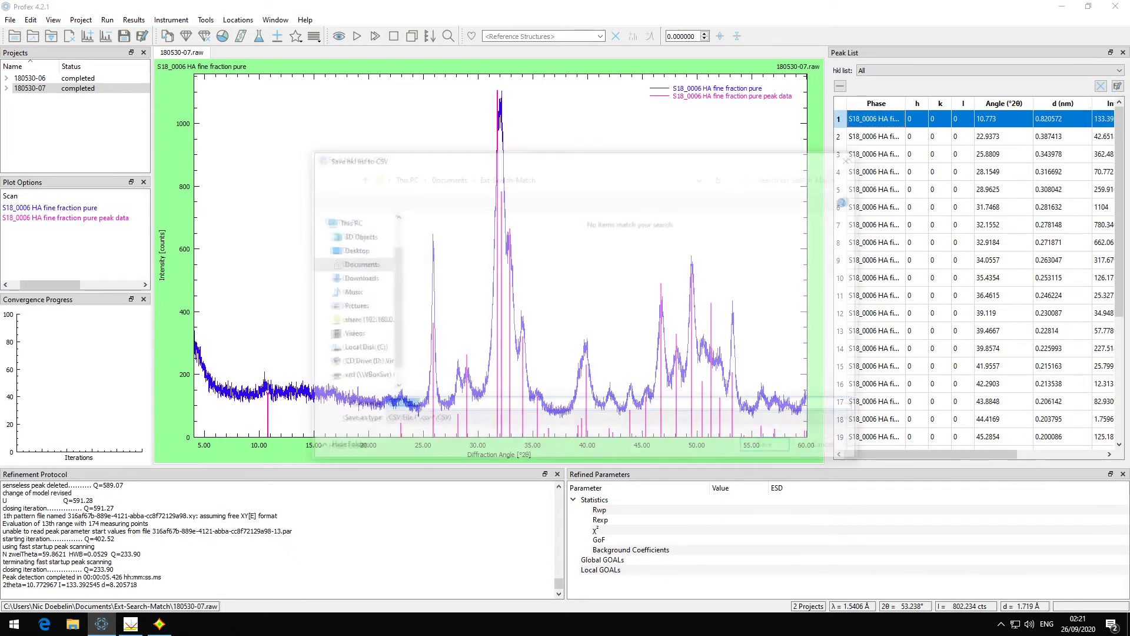
pyautogui.click(474, 421)
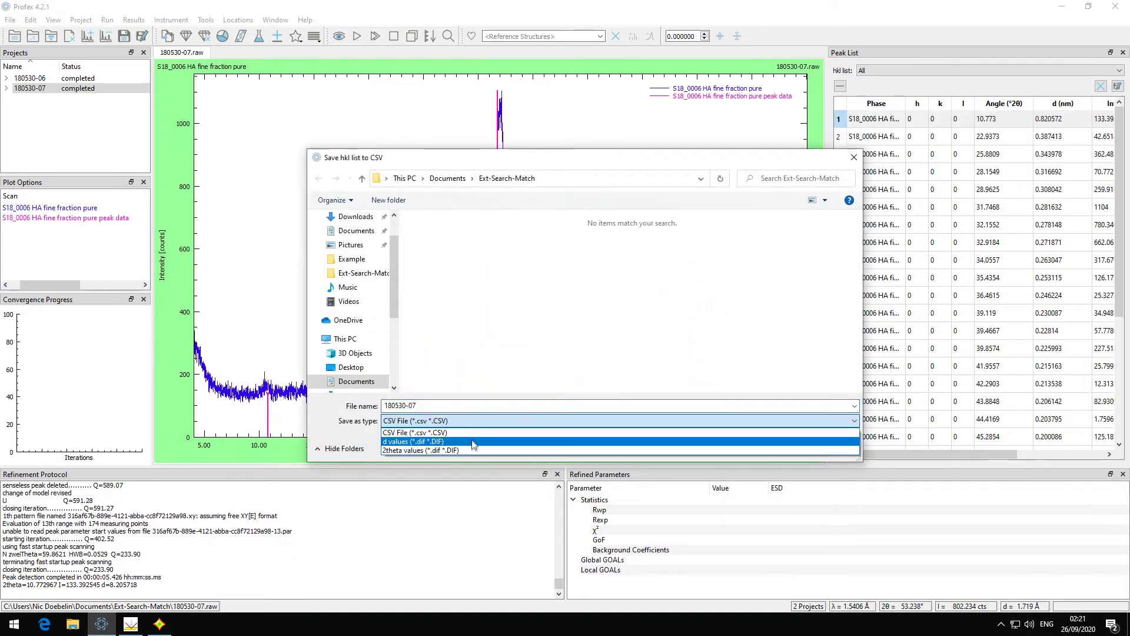
pyautogui.click(474, 442)
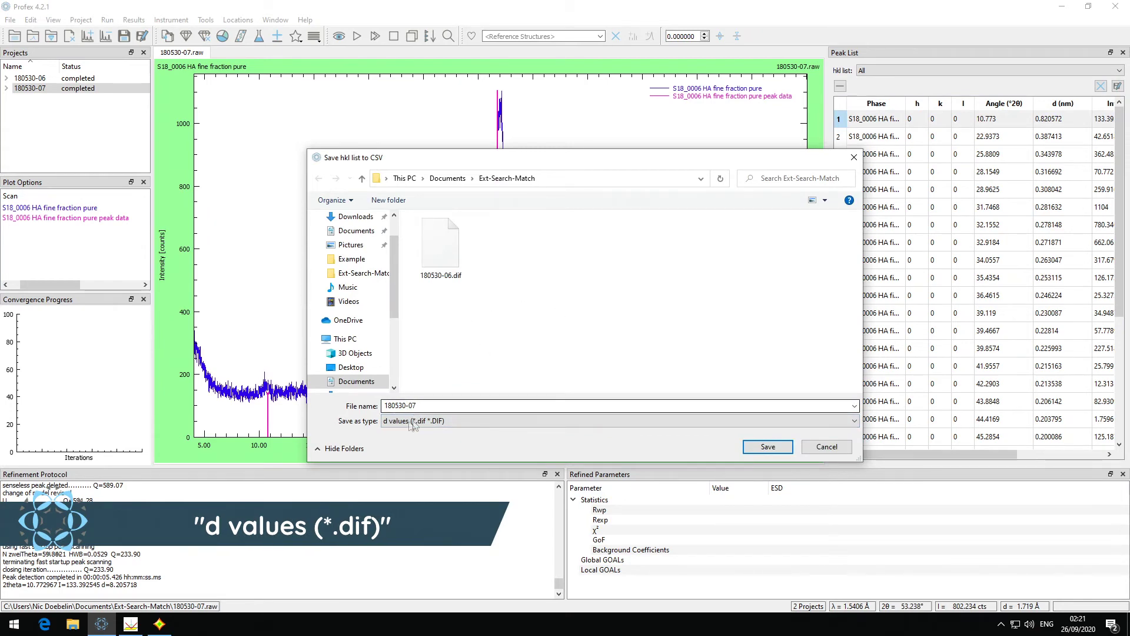
pyautogui.click(766, 448)
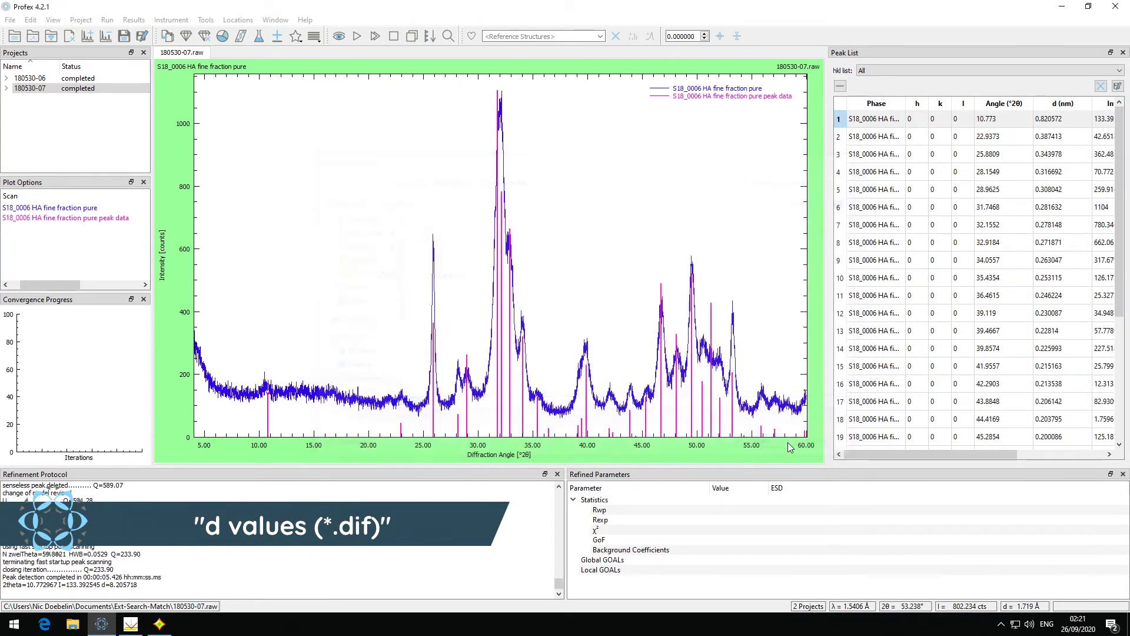
pyautogui.click(131, 625)
# Step: Start a new QualX project and import the fine-fraction .xy pattern with the copper wavelength
pyautogui.click(17, 21)
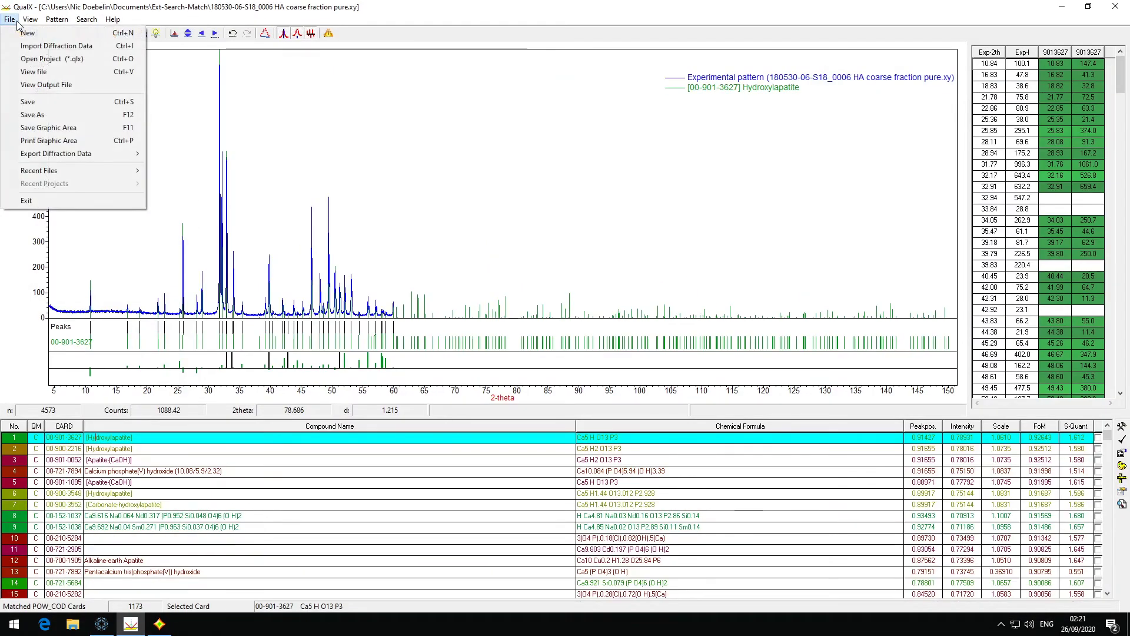
pyautogui.click(25, 34)
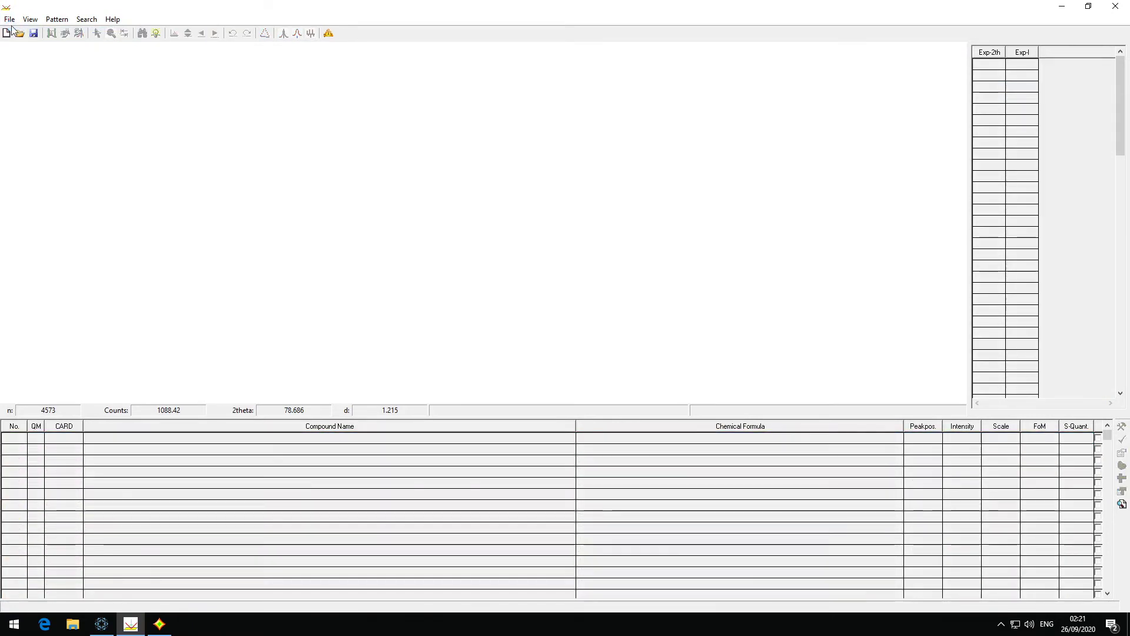
pyautogui.click(10, 21)
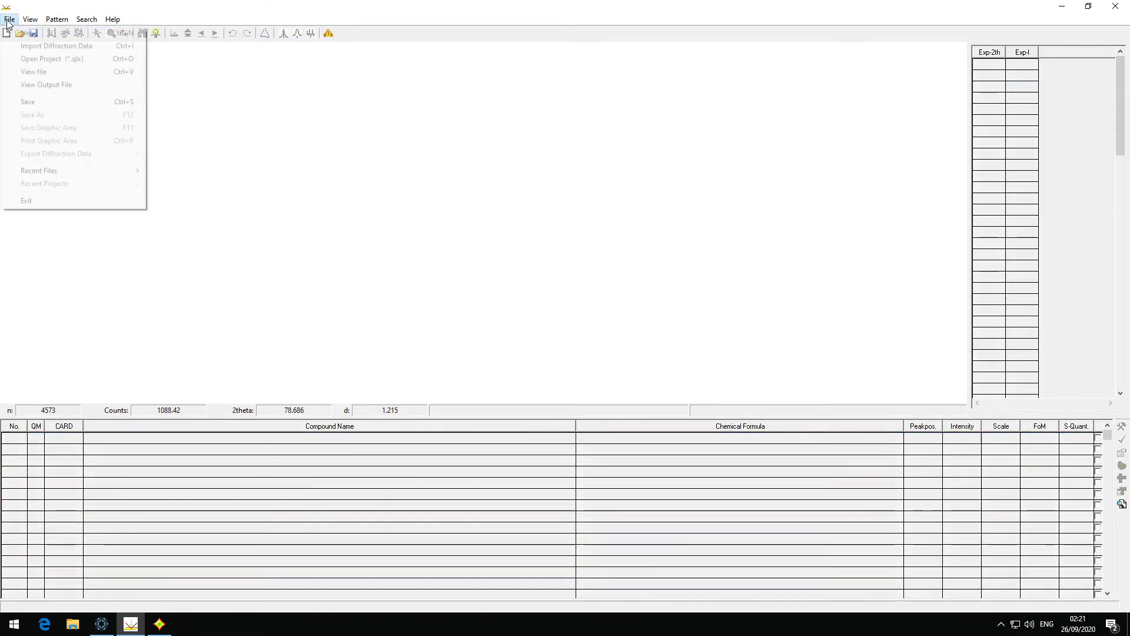
pyautogui.click(24, 46)
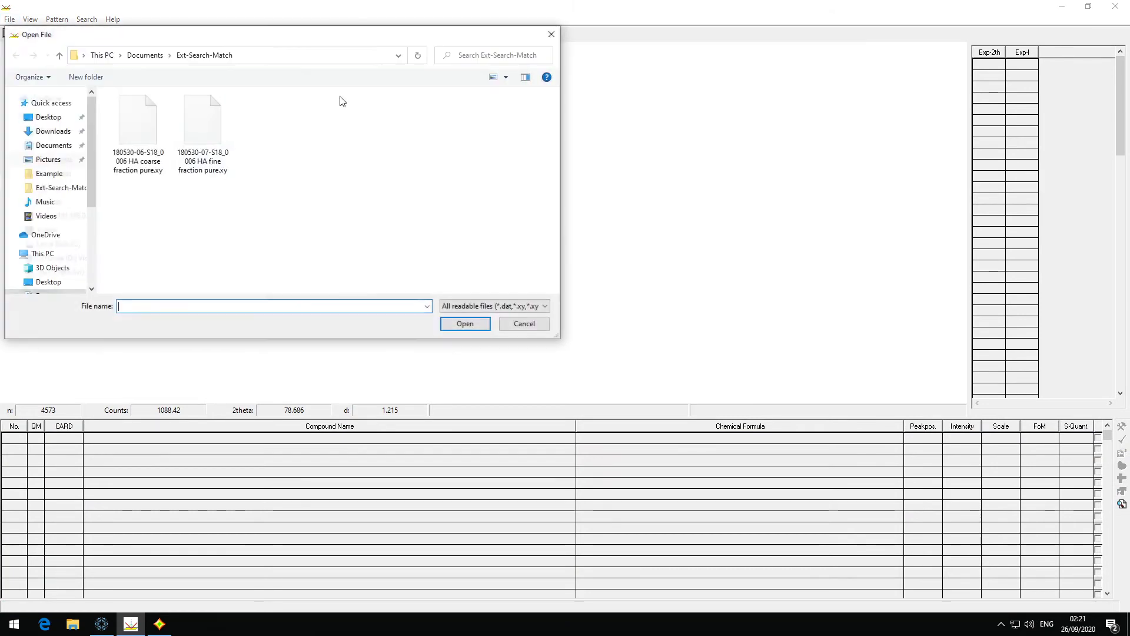
pyautogui.doubleClick(200, 128)
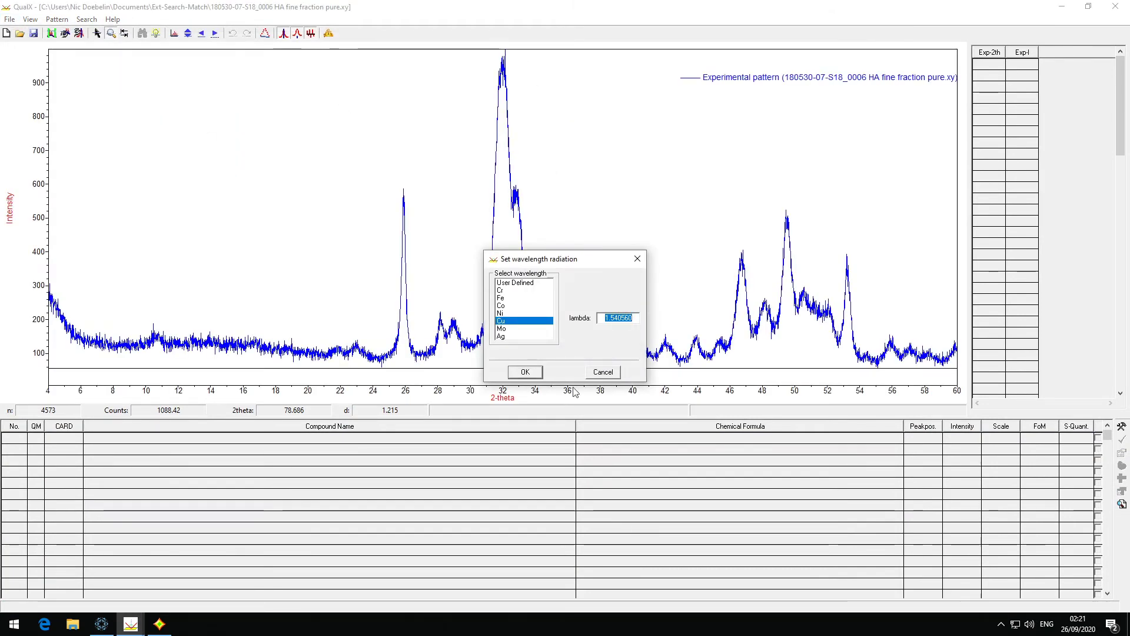
pyautogui.click(525, 372)
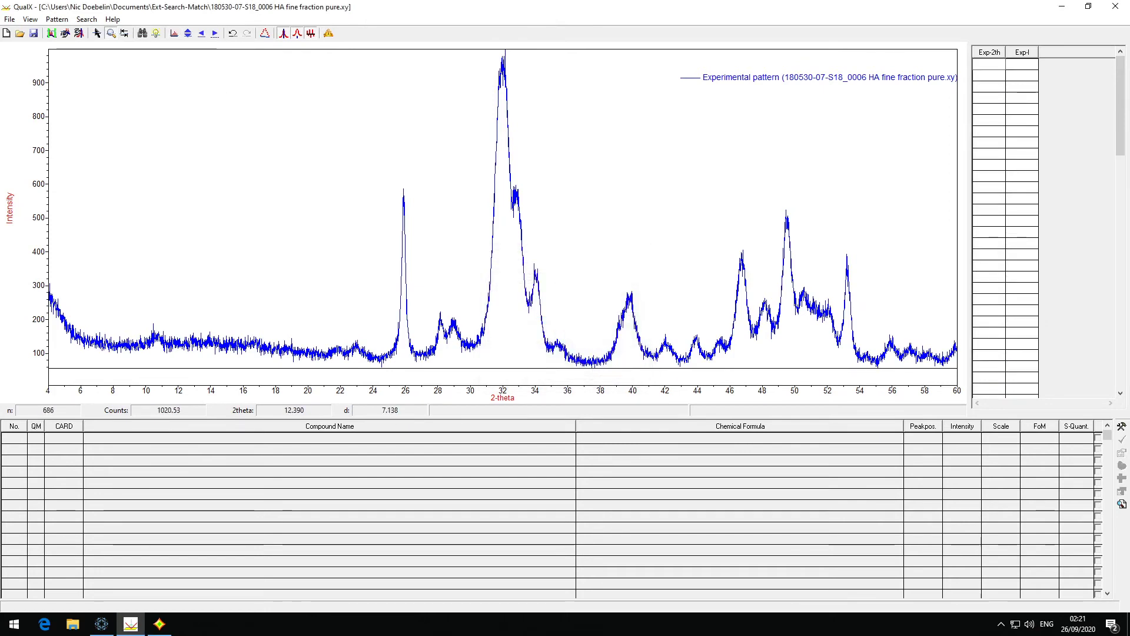
# Step: Import the exported 180530-07 peak list and run Search-Match, ranking Apatite-(CaOH) first
pyautogui.click(57, 18)
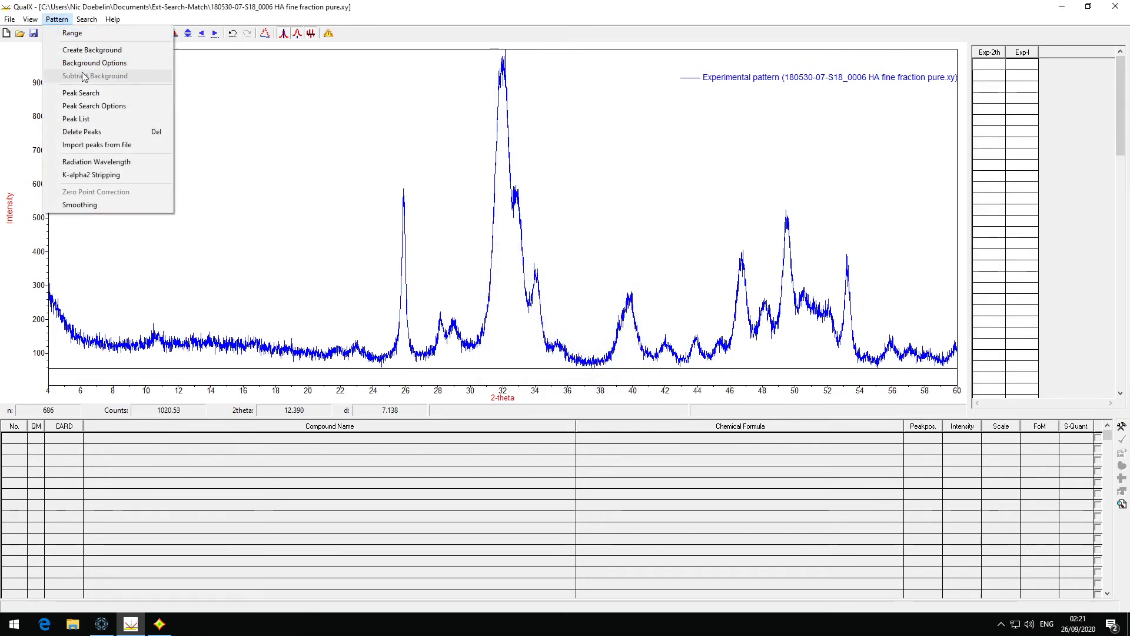
pyautogui.click(100, 147)
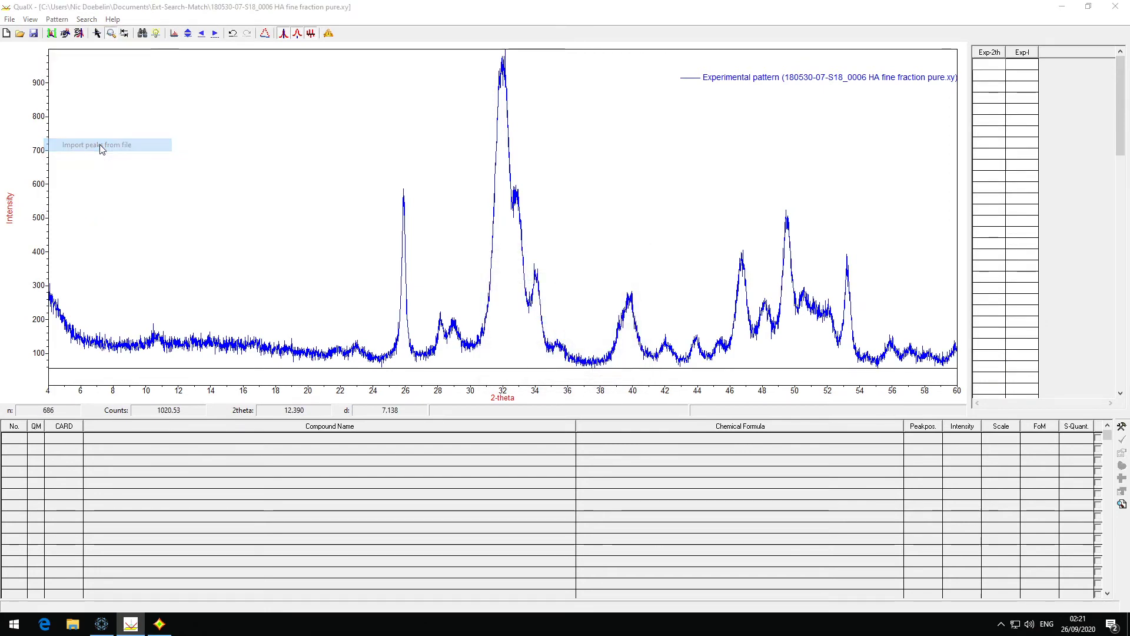
pyautogui.doubleClick(217, 127)
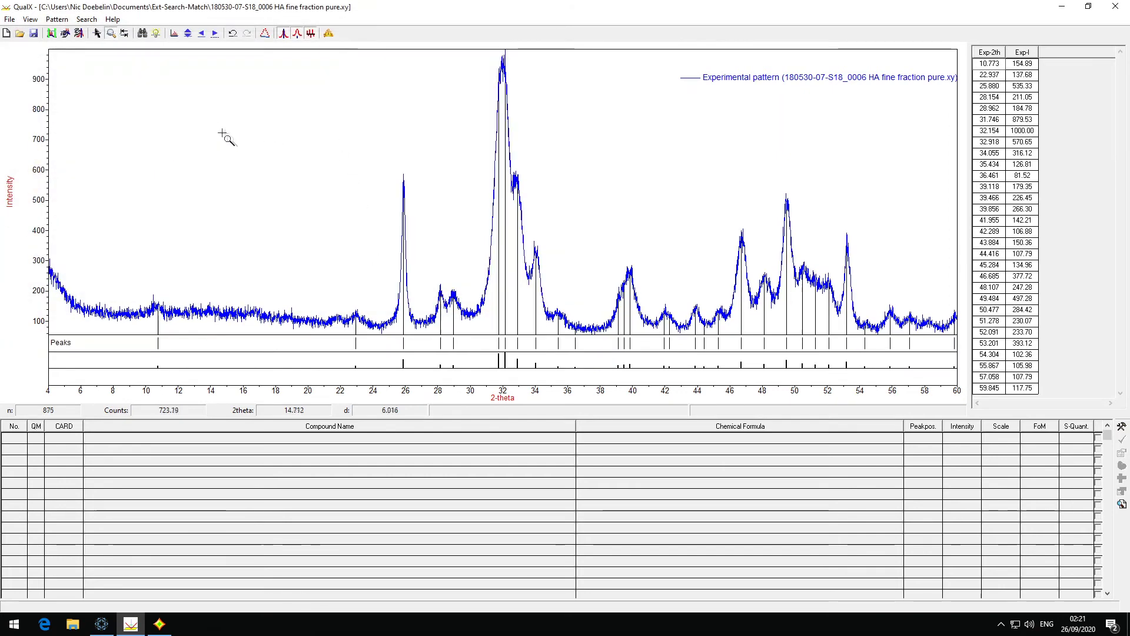
pyautogui.click(56, 20)
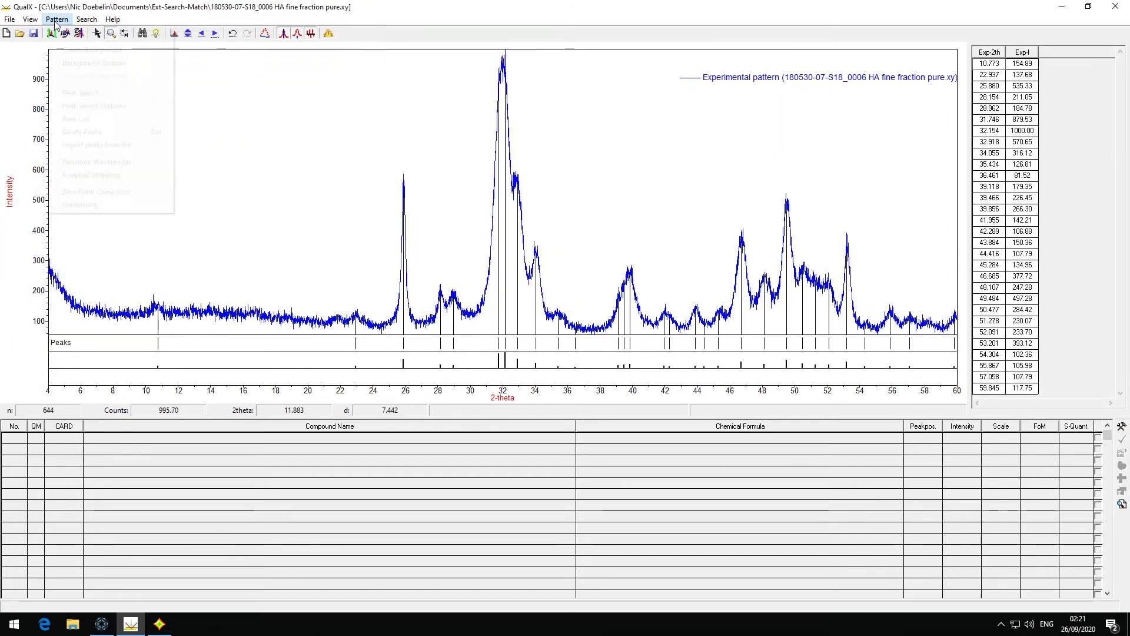
pyautogui.click(106, 32)
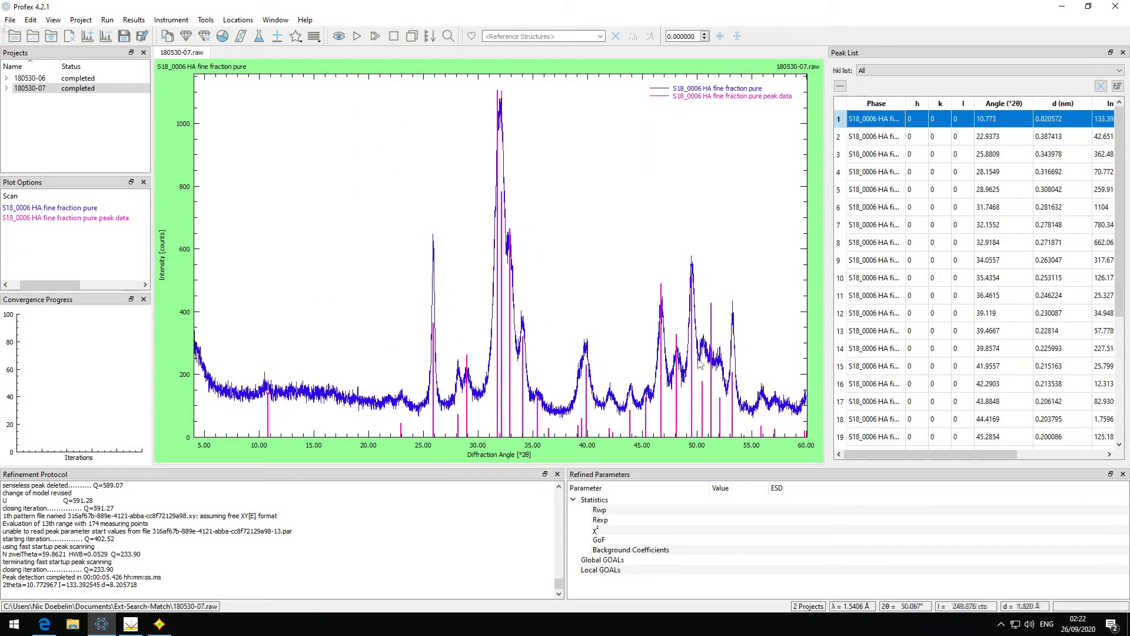
# Step: Show the BGMN Peak Detection preferences, then view the EFLECH variables documentation in Edge
pyautogui.click(30, 22)
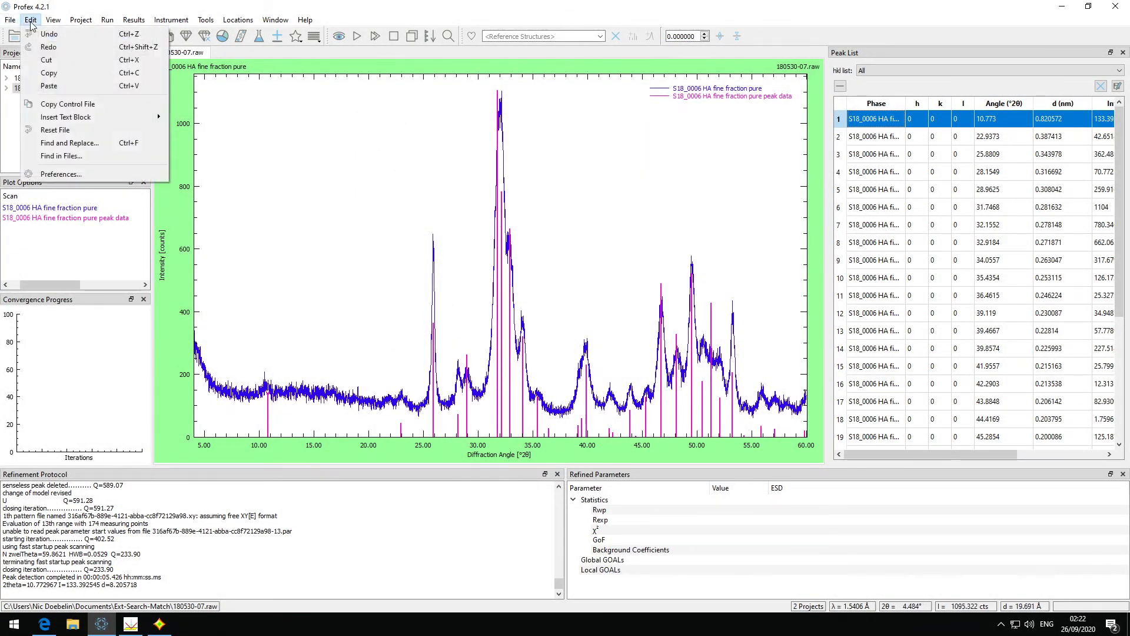
pyautogui.click(87, 173)
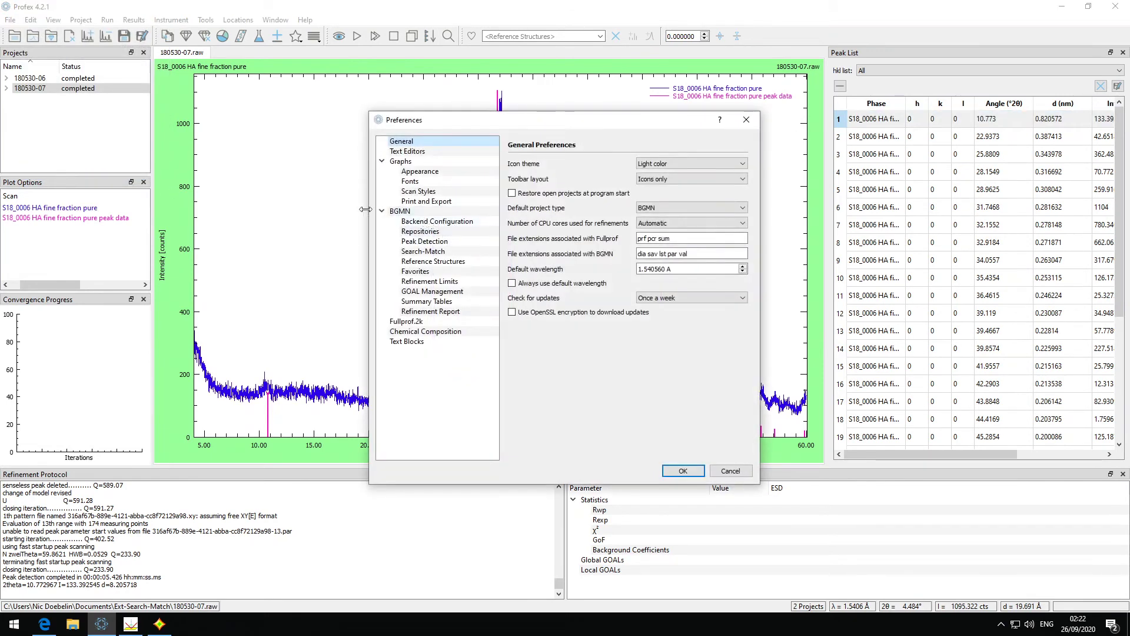
pyautogui.click(443, 247)
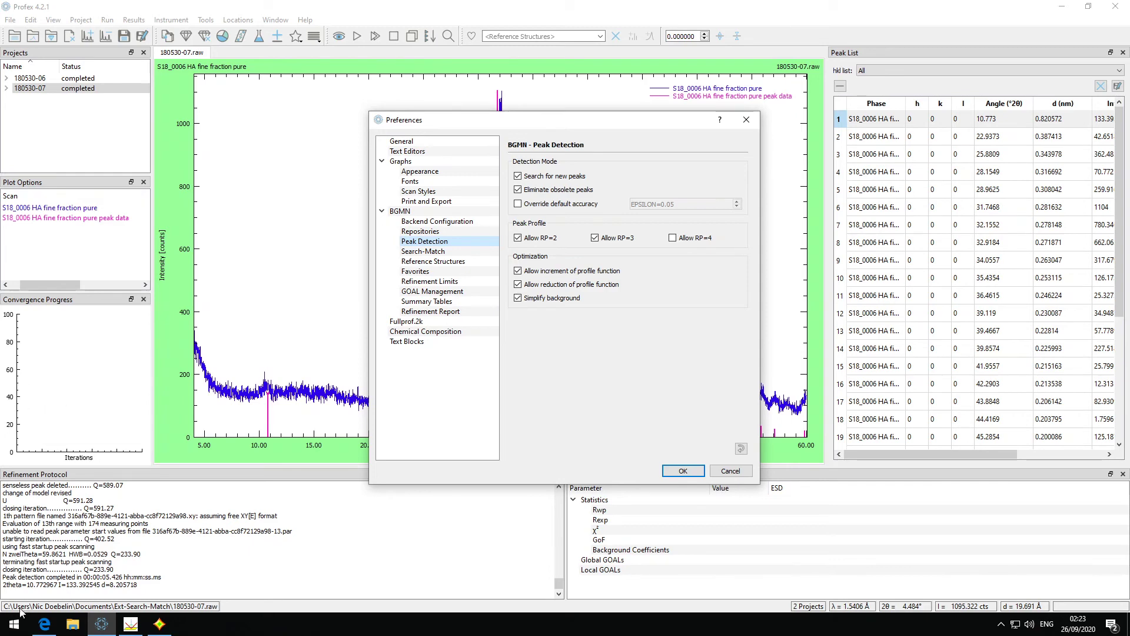
pyautogui.click(44, 626)
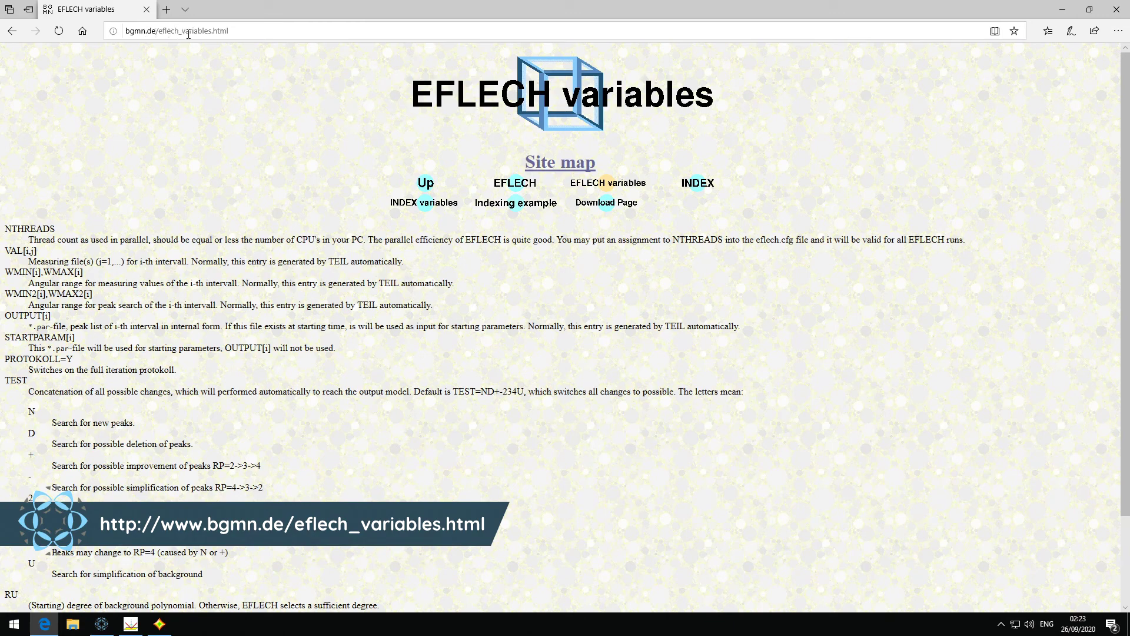
# Step: Check the page URL and scroll the EFLECH documentation to the EPSILON section, then return to Profex
pyautogui.click(260, 29)
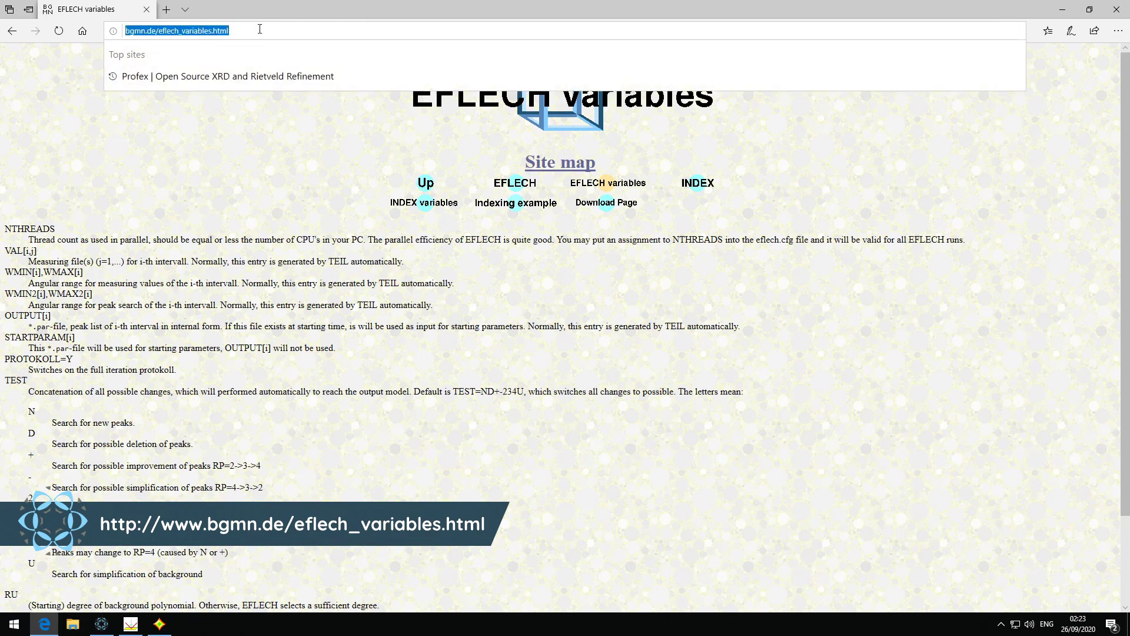
pyautogui.click(260, 30)
pyautogui.click(258, 141)
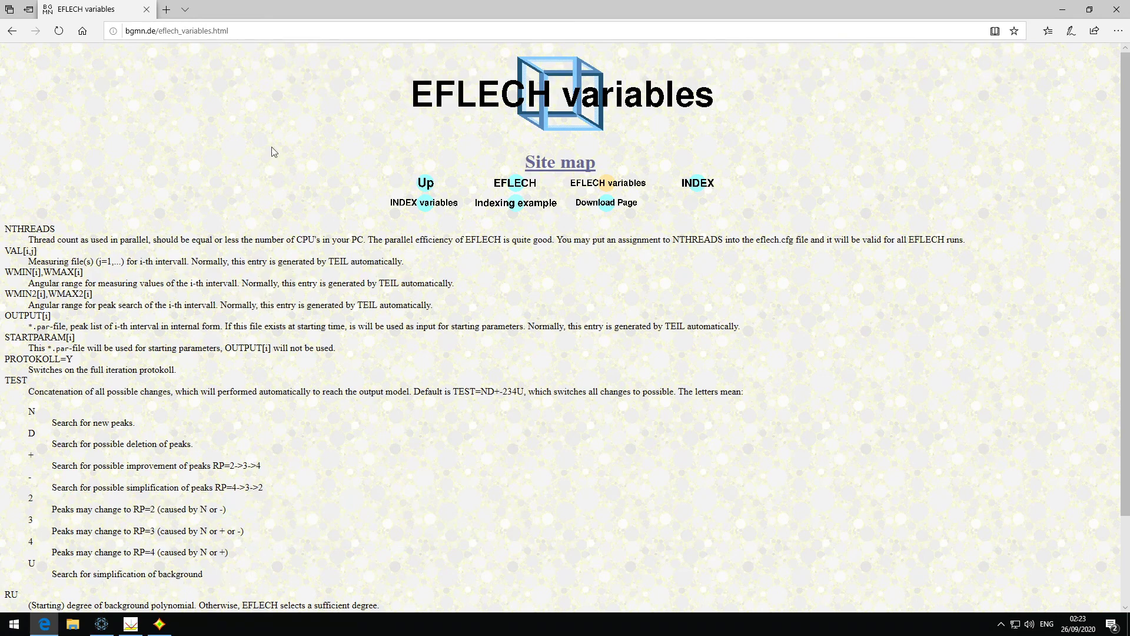
pyautogui.scroll(-2, 314, 171)
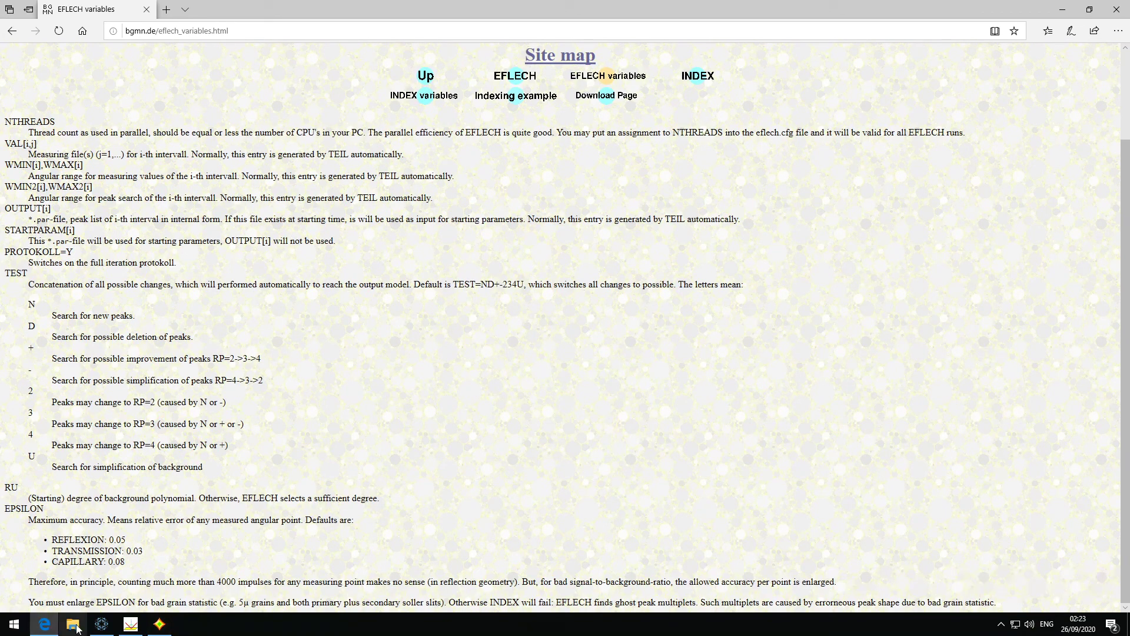
pyautogui.click(101, 623)
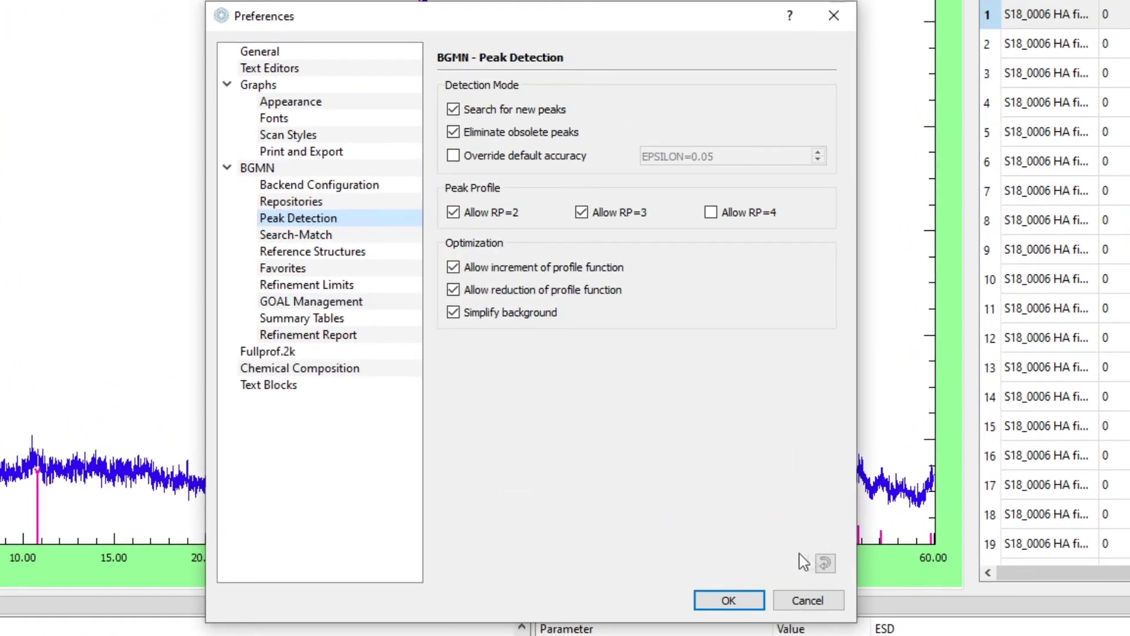
# Step: Uncheck background simplification, profile function reduction/increment and RP=2, restore defaults, and close Preferences
pyautogui.click(528, 313)
pyautogui.click(531, 290)
pyautogui.click(531, 268)
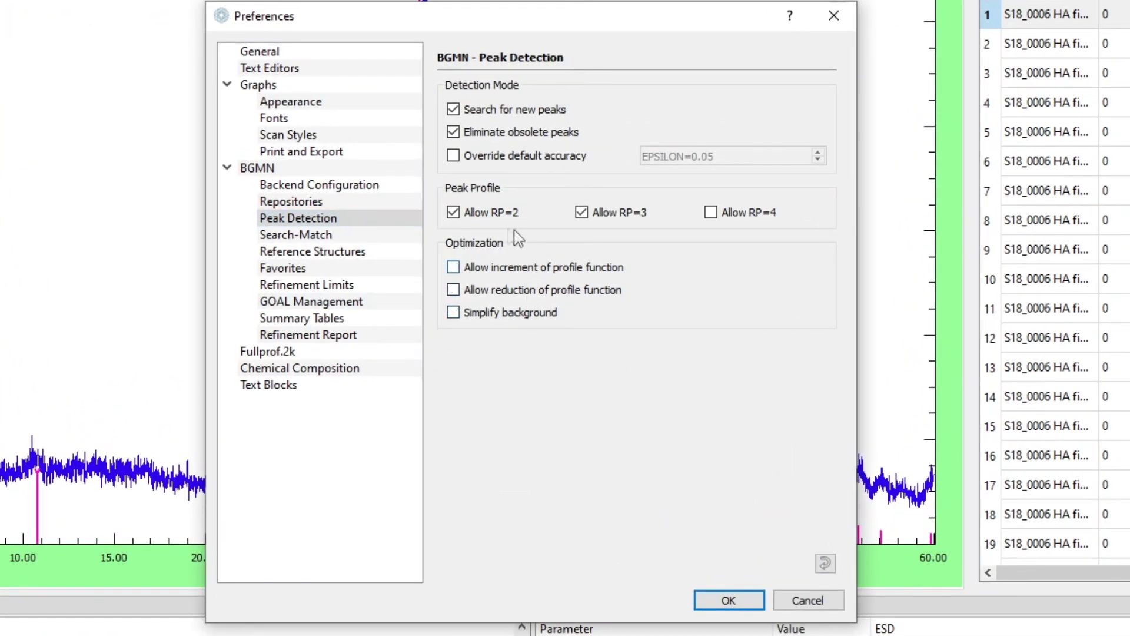
pyautogui.click(507, 213)
pyautogui.click(825, 564)
pyautogui.click(750, 600)
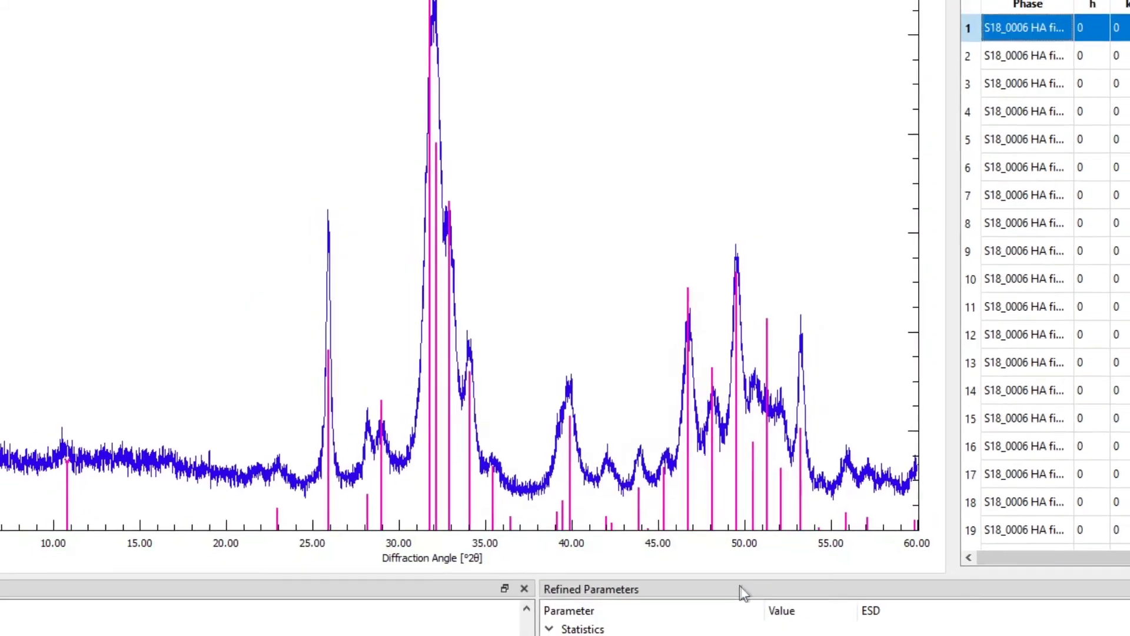